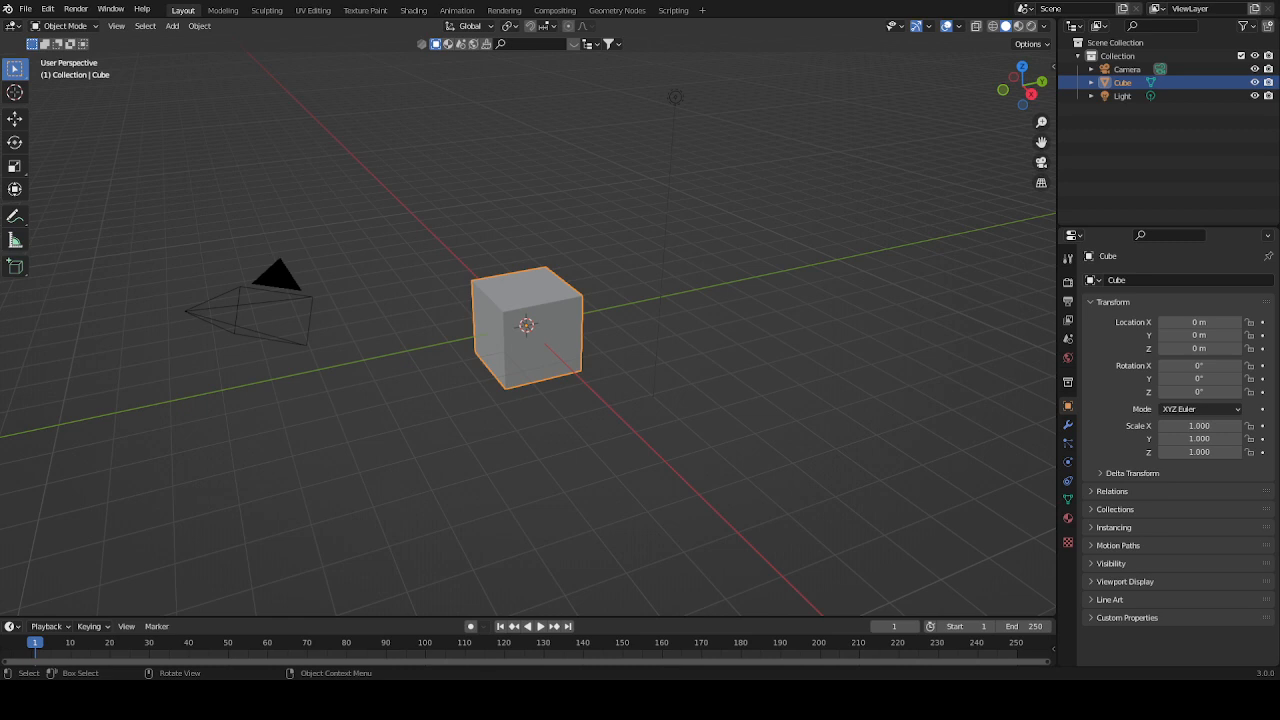
# - Activate the Move tool for the default cube
pyautogui.moveTo(560, 215); pyautogui.dragTo(589, 263, button='middle')
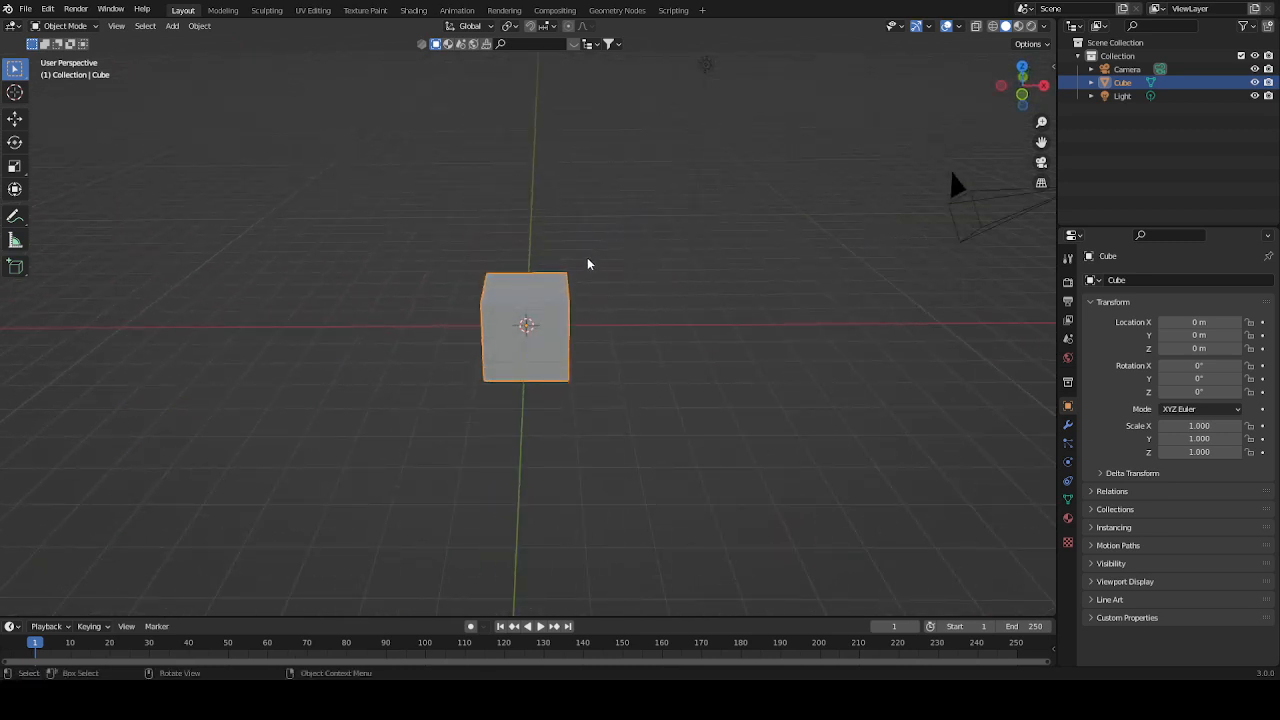
pyautogui.scroll(4, 600, 255)
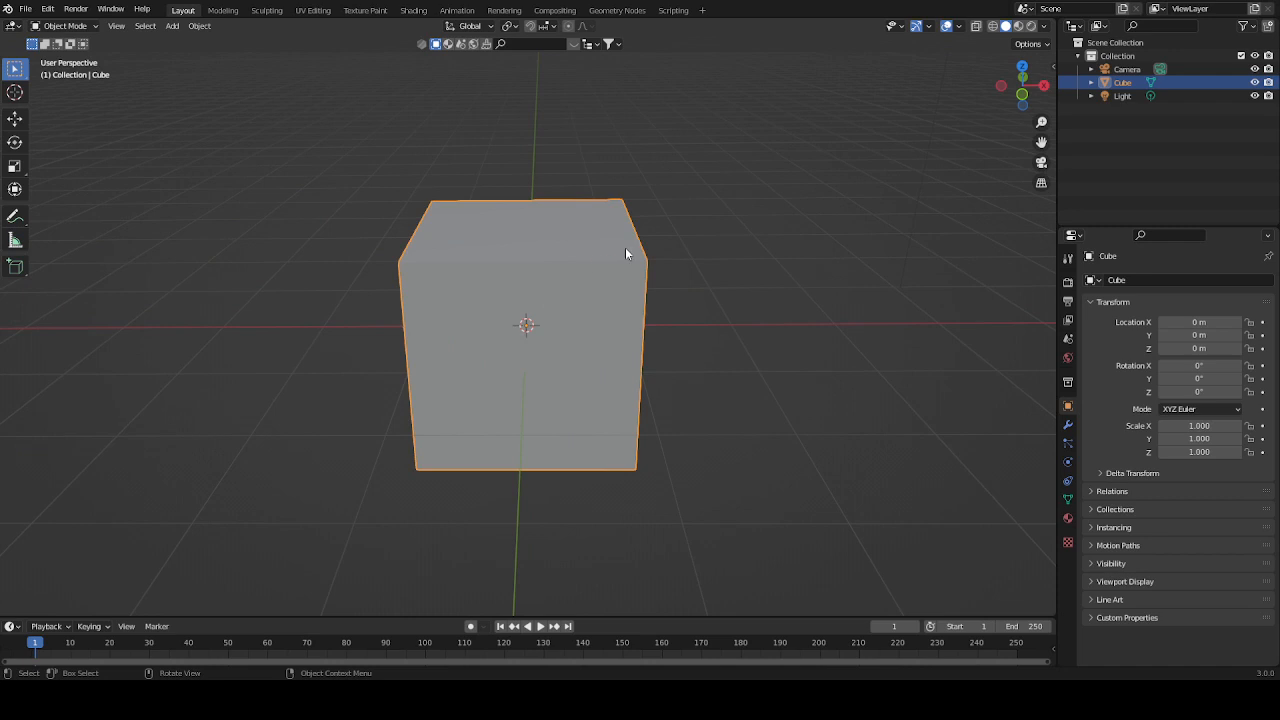
pyautogui.moveTo(584, 232); pyautogui.dragTo(527, 330, button='middle')
pyautogui.click(15, 118)
pyautogui.moveTo(580, 260); pyautogui.dragTo(640, 225, button='middle')
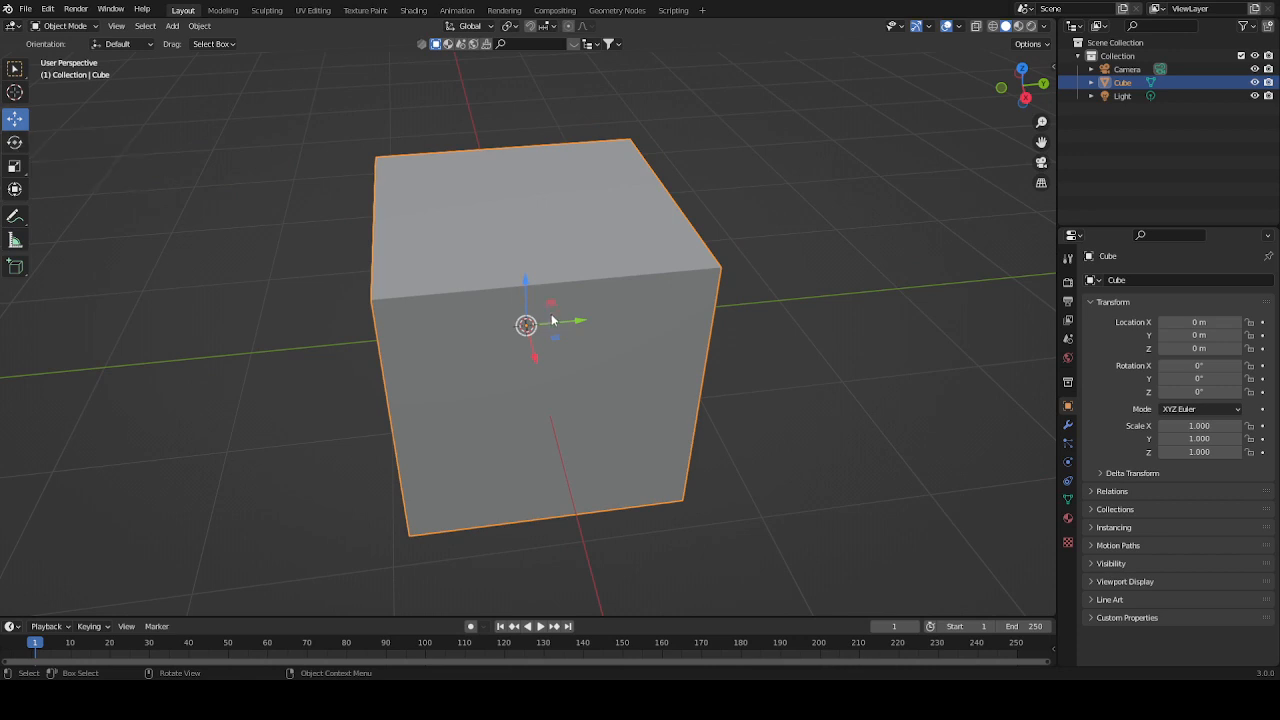
pyautogui.moveTo(641, 271); pyautogui.dragTo(587, 336, button='middle')
# - Try to move the cube about 0.28 m along the Y axis and undo the move
pyautogui.moveTo(587, 336); pyautogui.dragTo(543, 320)
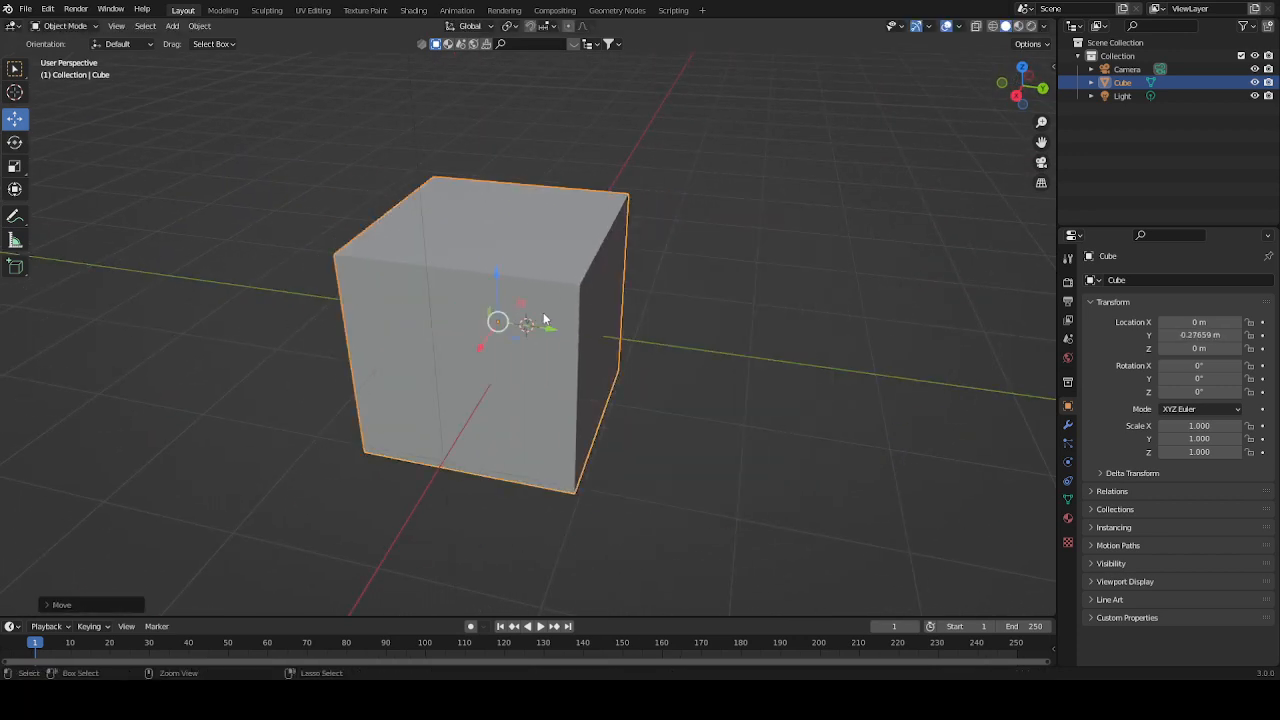
pyautogui.hotkey('ctrl', 'z')
pyautogui.moveTo(544, 319); pyautogui.dragTo(546, 287, button='middle')
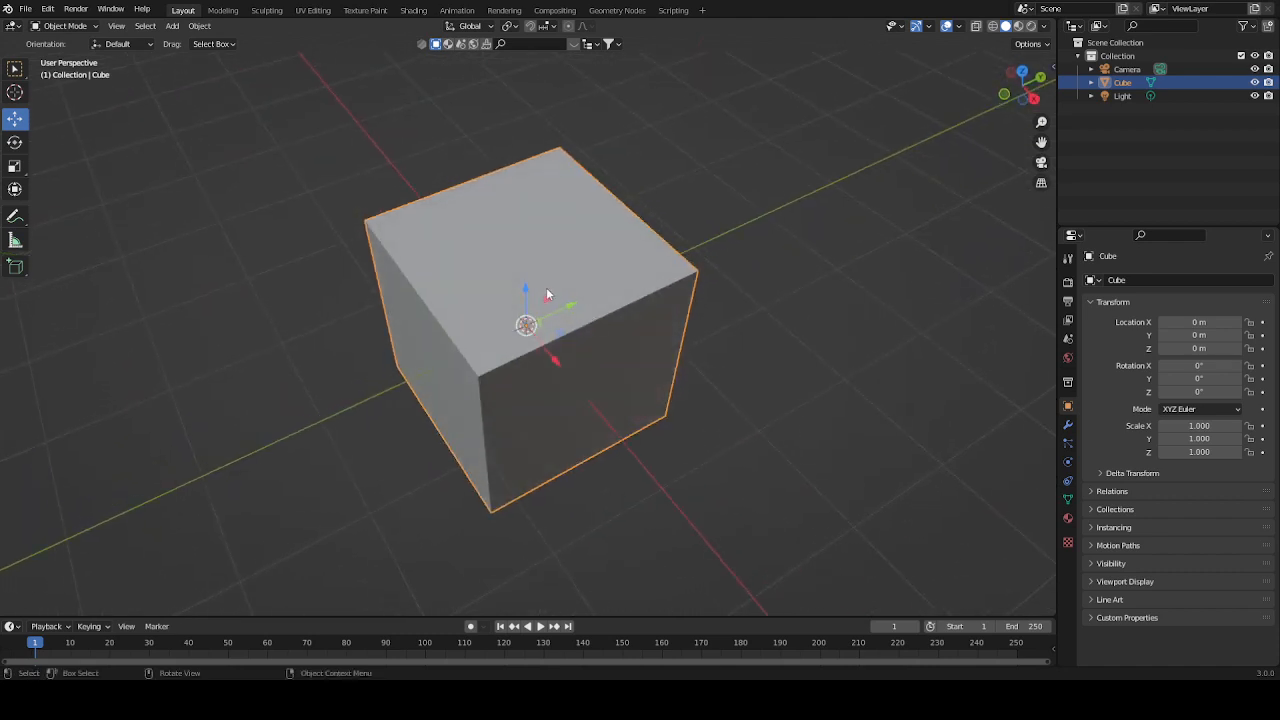
# - Enter Edit Mode and move the cube's negative-Y end face along the Y axis to lengthen the block
pyautogui.press('Tab')
pyautogui.press('3')
pyautogui.click(434, 374)
pyautogui.scroll(-3, 545, 348)
pyautogui.press('g')
pyautogui.press('y')
pyautogui.click(523, 323)
pyautogui.moveTo(523, 323); pyautogui.dragTo(530, 372, button='middle')
# - Inset the block's end face and extrude the inner face outward into a narrower extension
pyautogui.press('i')
pyautogui.click(477, 375)
pyautogui.press('e')
pyautogui.click(266, 423)
# - Extrude the block's long side face outward to widen the body
pyautogui.click(477, 364)
pyautogui.press('e')
pyautogui.click(697, 372)
# - Bevel the long upper edge on the widened side of the body
pyautogui.press('2')
pyautogui.click(685, 366)
pyautogui.hotkey('ctrl', 'b')
pyautogui.click(819, 401)
pyautogui.moveTo(819, 401); pyautogui.dragTo(549, 223, button='middle')
# - Extrude the body's two bottom faces downward along the Z axis
pyautogui.press('3')
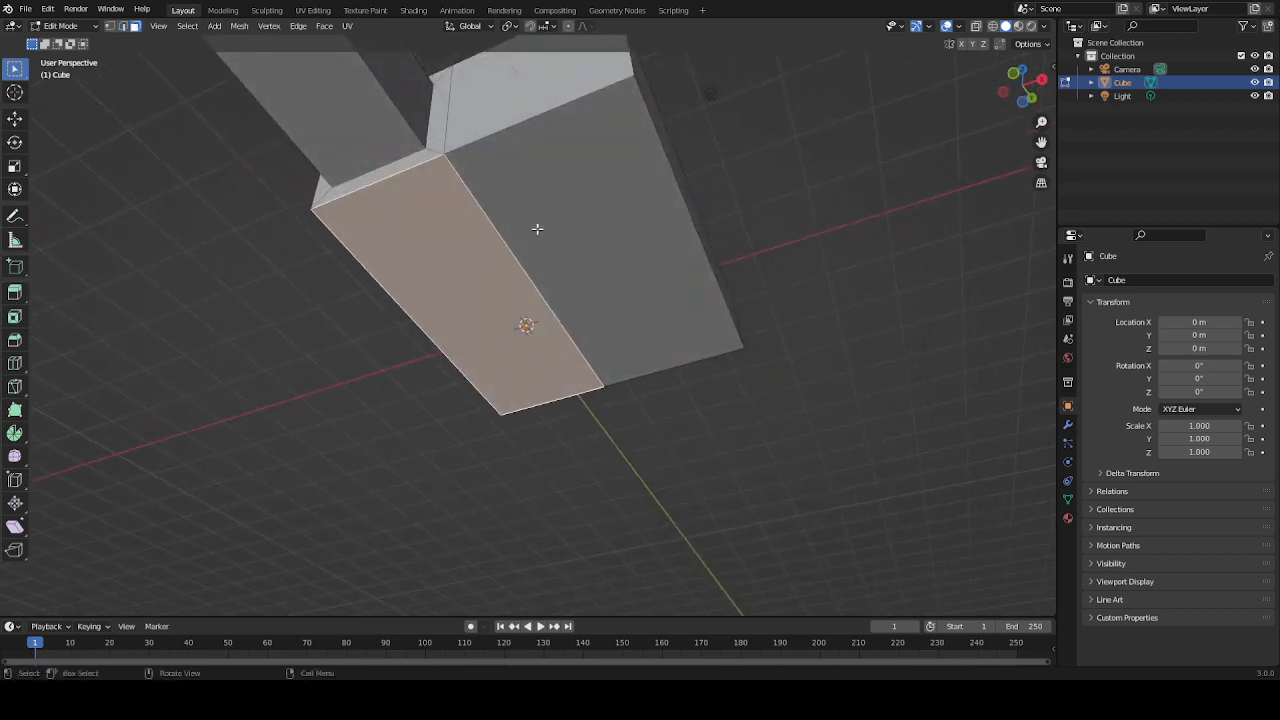
pyautogui.keyDown('shift'); pyautogui.click(566, 235); pyautogui.keyUp('shift')
pyautogui.press('e')
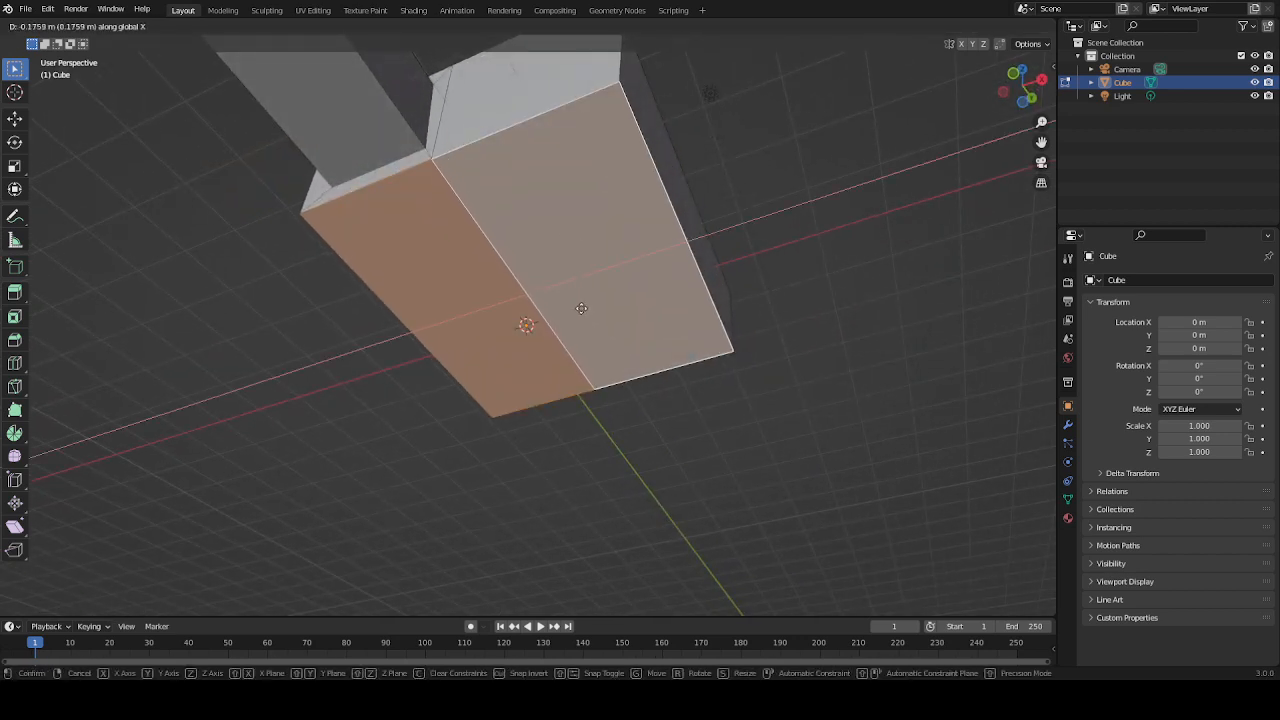
pyautogui.press('y')
pyautogui.press('z')
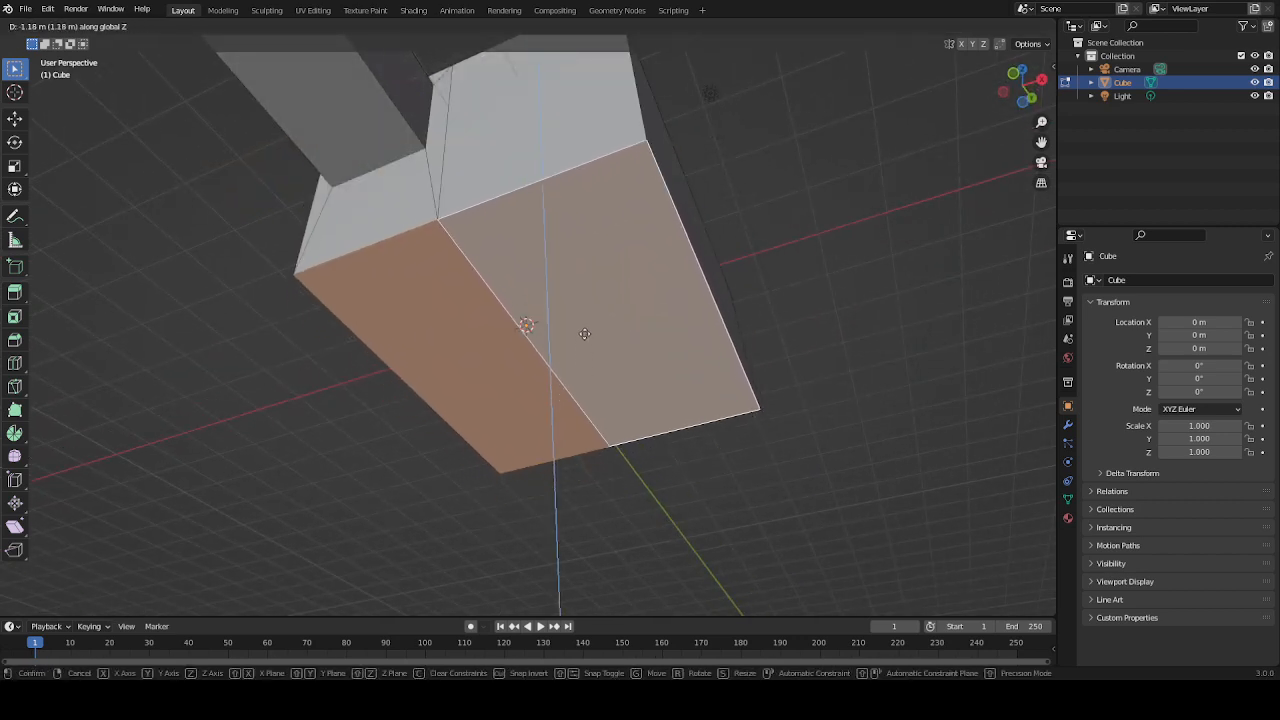
pyautogui.click(590, 303)
# - Bevel the long lower edge on the widened side and return to Object Mode
pyautogui.click(737, 191)
pyautogui.moveTo(737, 191); pyautogui.dragTo(600, 343, button='middle')
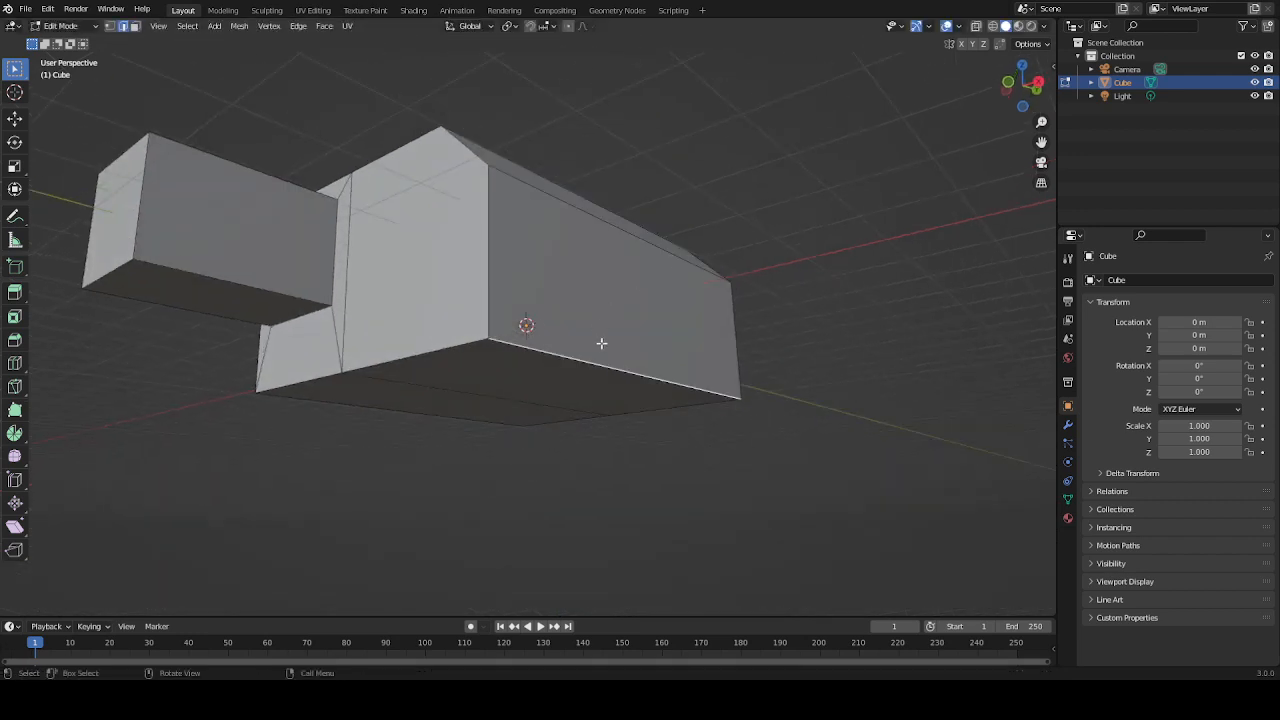
pyautogui.hotkey('ctrl', 'b')
pyautogui.click(758, 309)
pyautogui.press('Tab')
# - Add a Mirror modifier to the body
pyautogui.moveTo(758, 309); pyautogui.dragTo(548, 322, button='middle')
pyautogui.click(794, 327)
pyautogui.click(545, 342)
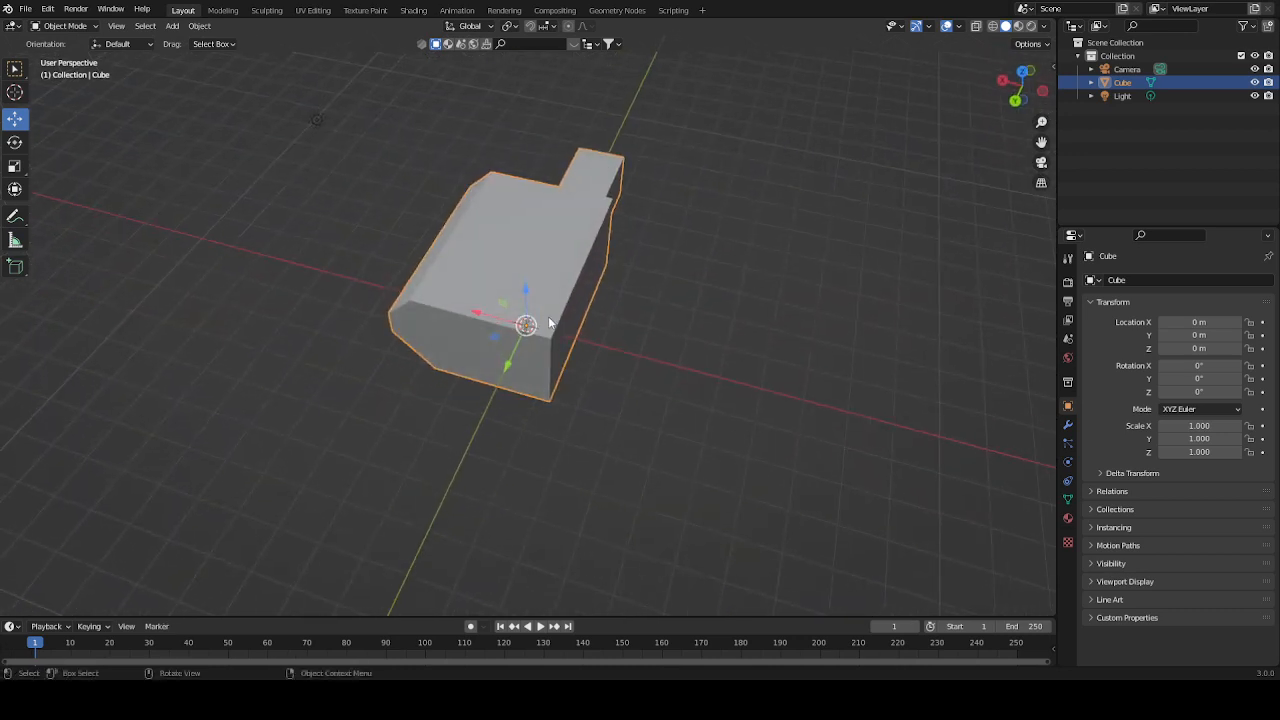
pyautogui.click(1067, 424)
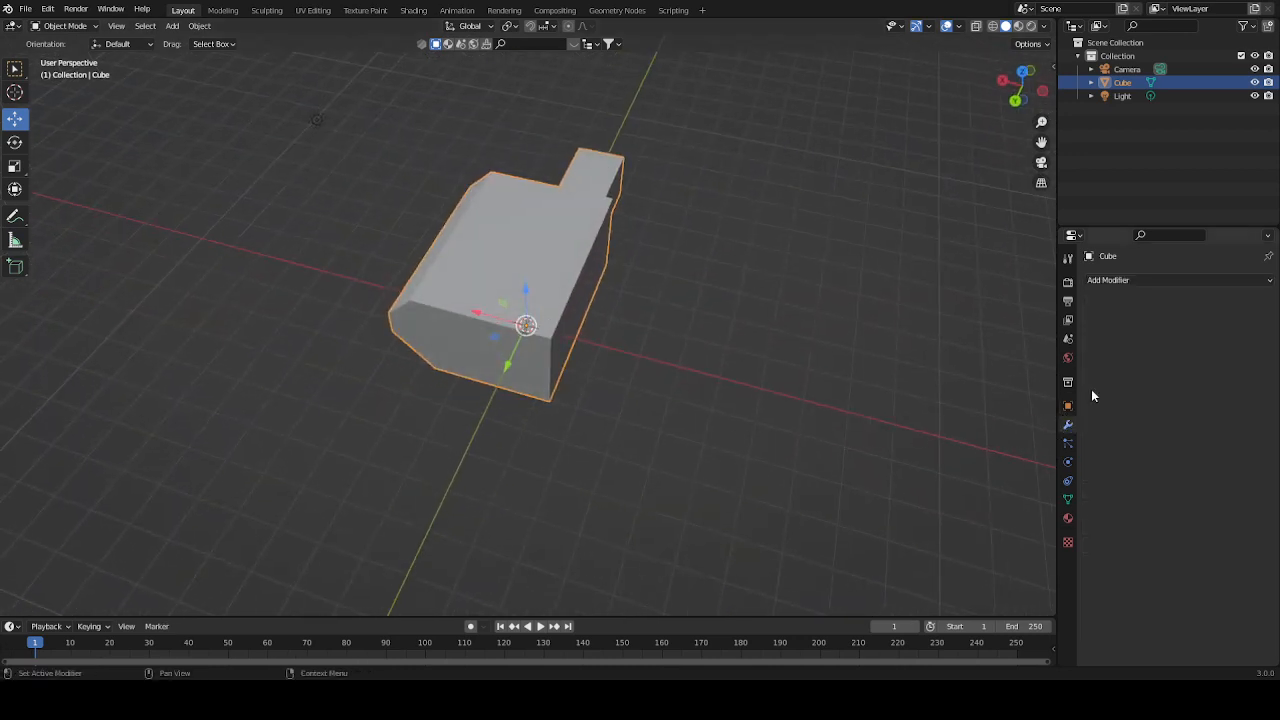
pyautogui.click(1158, 285)
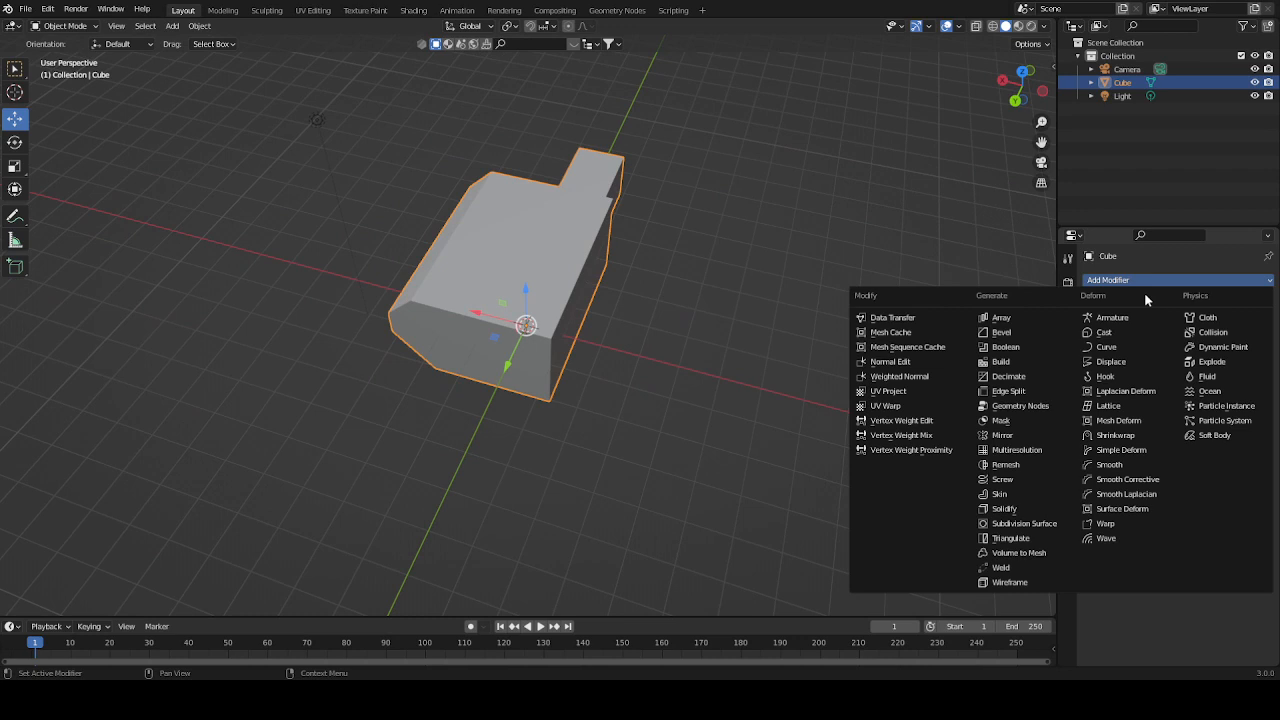
pyautogui.click(1041, 436)
# - Enable the Z axis in the body's Mirror modifier alongside X
pyautogui.moveTo(699, 200); pyautogui.dragTo(721, 337, button='middle')
pyautogui.scroll(8, 694, 358)
pyautogui.scroll(-6, 654, 231)
pyautogui.moveTo(659, 215); pyautogui.dragTo(479, 424, button='middle')
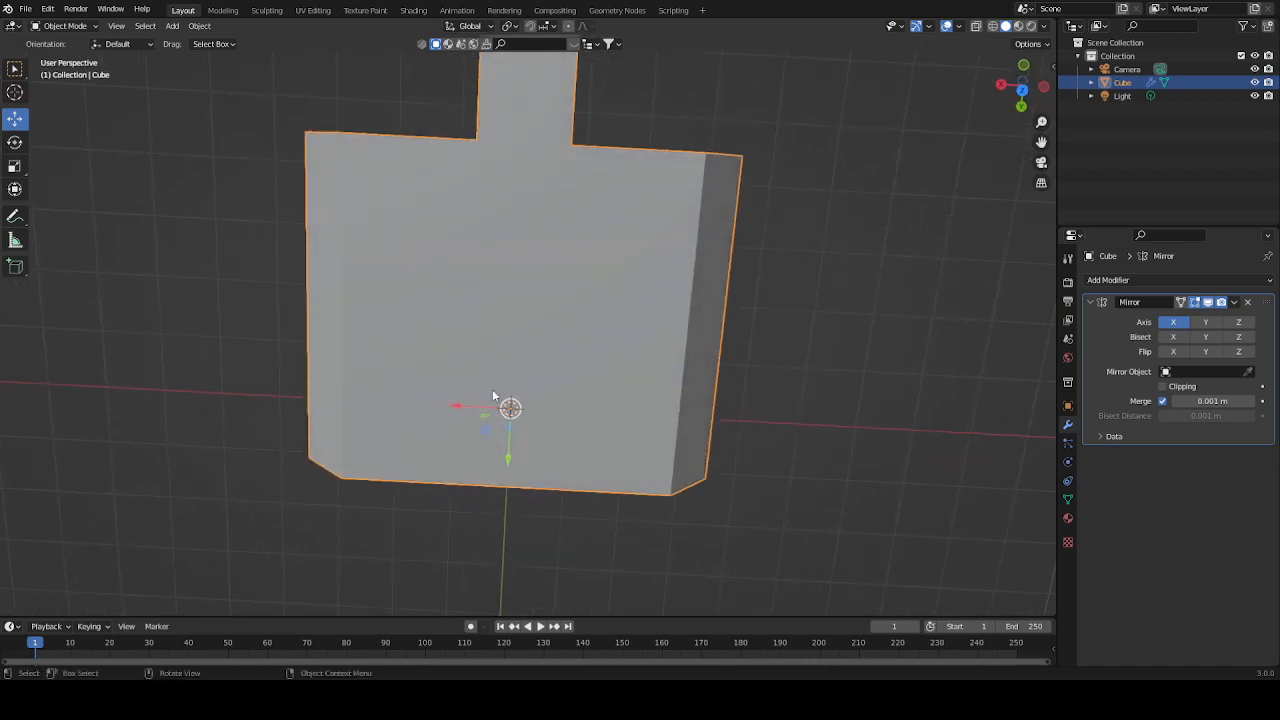
pyautogui.moveTo(757, 309); pyautogui.dragTo(545, 420, button='middle')
pyautogui.click(1238, 321)
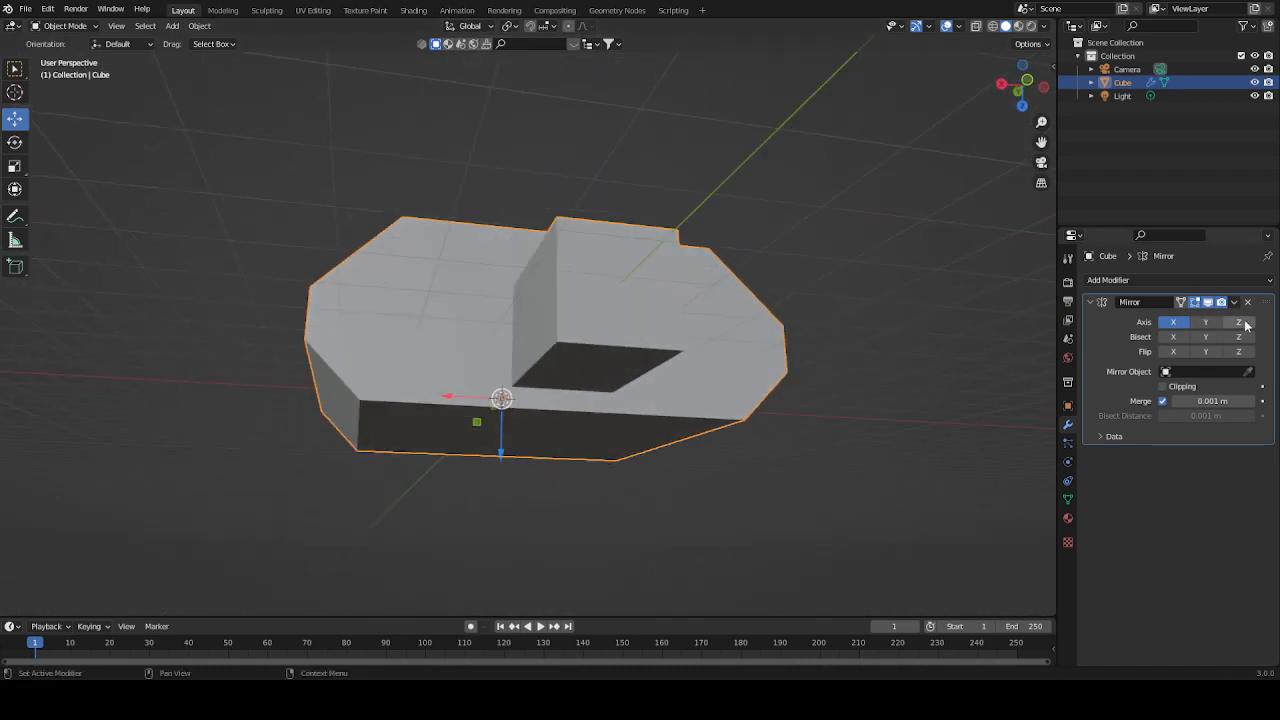
pyautogui.moveTo(609, 375); pyautogui.dragTo(600, 220, button='middle')
# - In Edit Mode, snap the 3D cursor to the body's flat inner side face, and return to Object Mode
pyautogui.press('Tab')
pyautogui.click(560, 289)
pyautogui.moveTo(560, 289); pyautogui.dragTo(595, 254, button='middle')
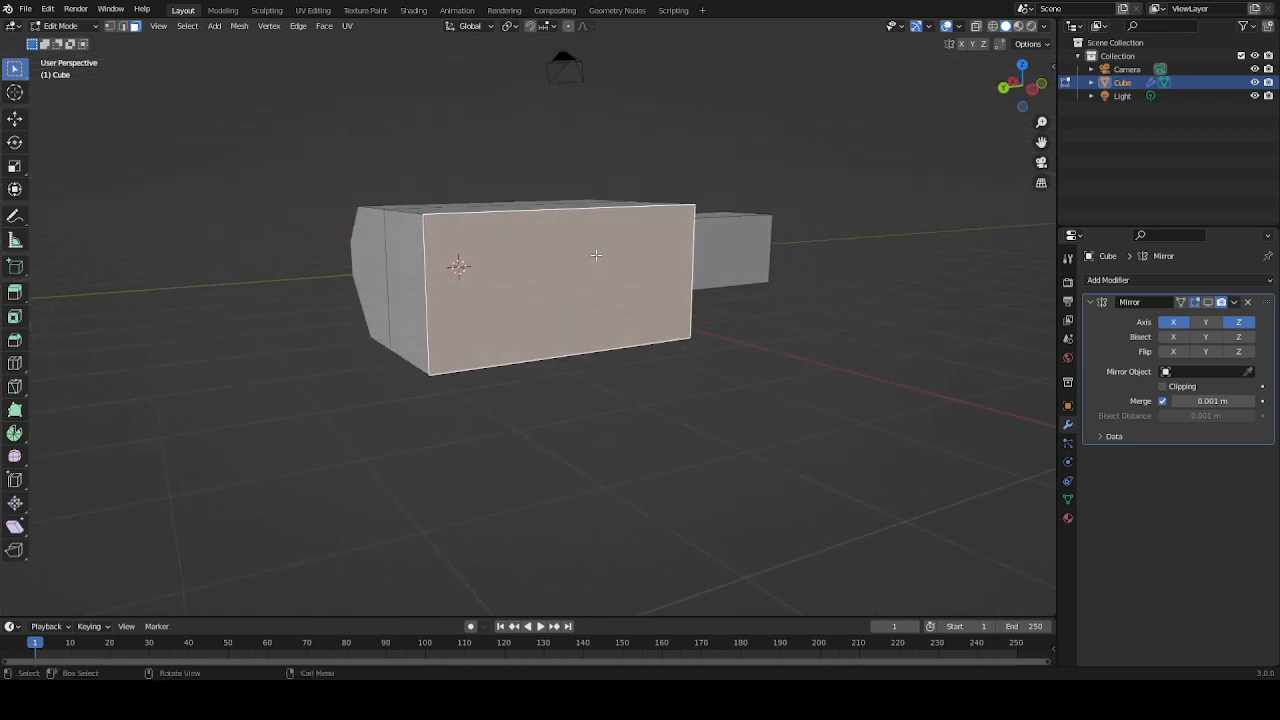
pyautogui.hotkey('shift', 's')
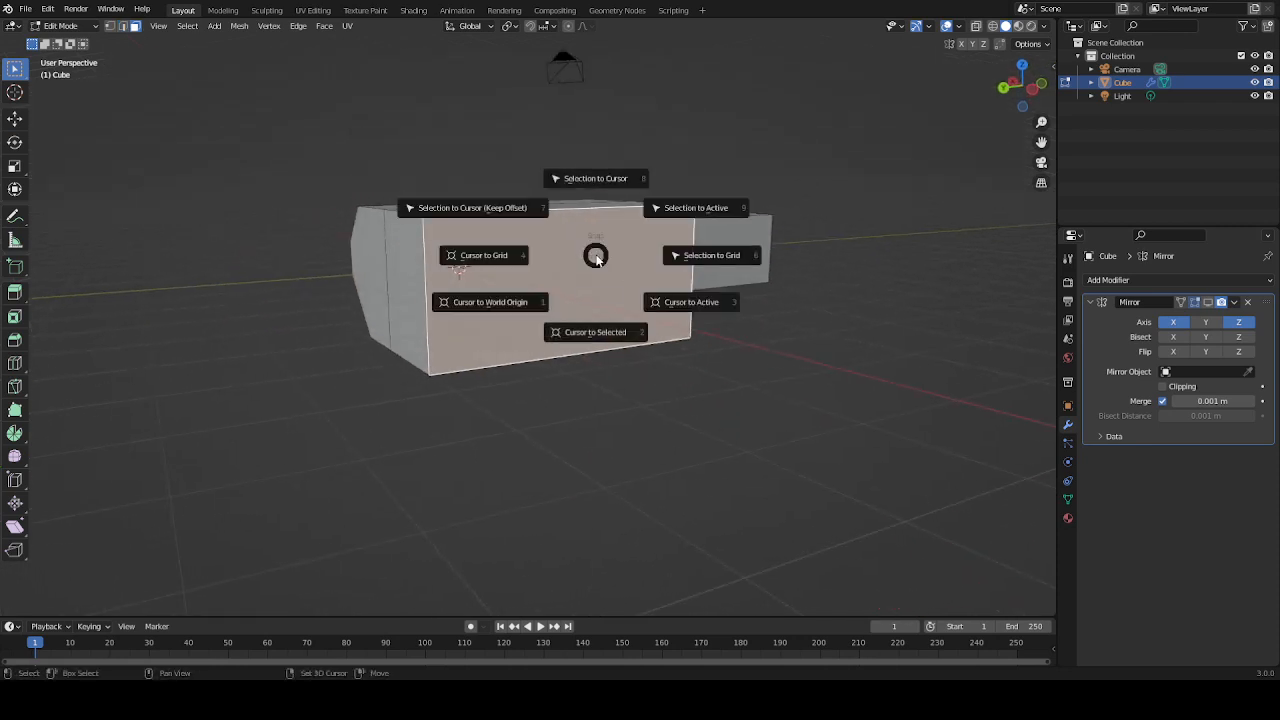
pyautogui.click(600, 330)
pyautogui.moveTo(591, 258); pyautogui.dragTo(563, 266, button='middle')
pyautogui.press('Tab')
# - Add a cube at the 3D cursor and delete it
pyautogui.hotkey('shift', 'a')
pyautogui.moveTo(562, 264)
pyautogui.click(643, 284)
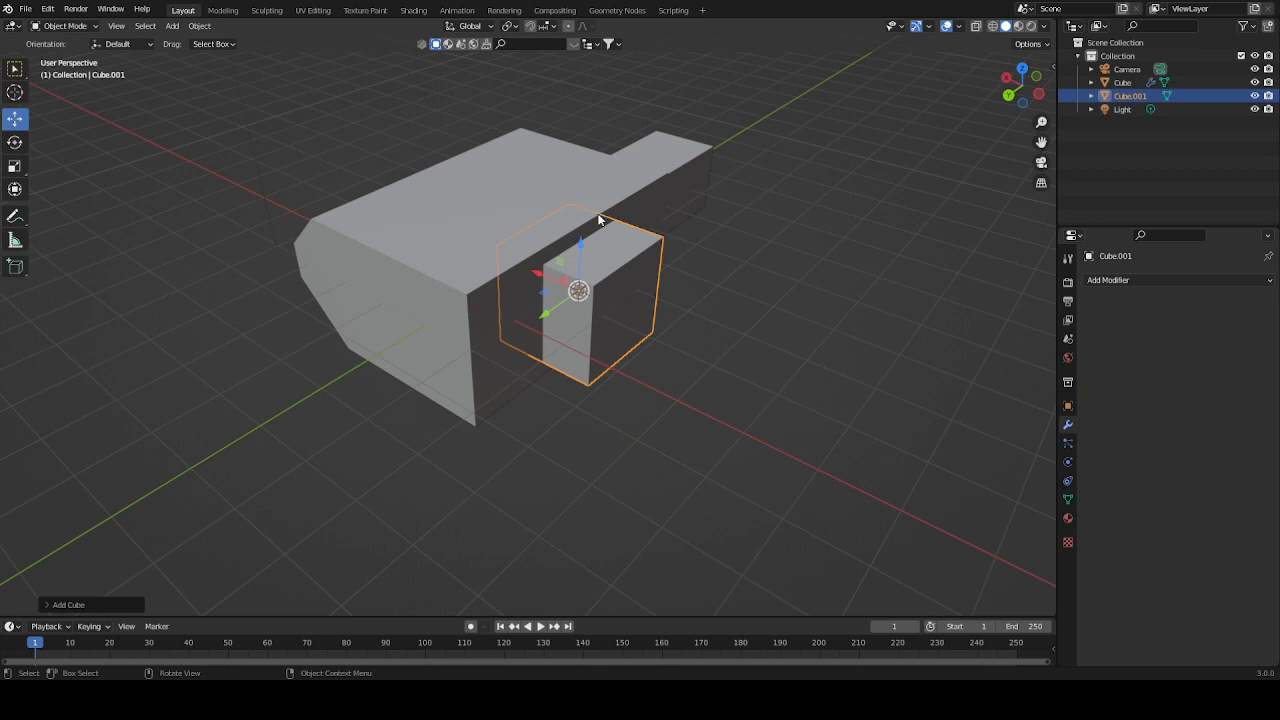
pyautogui.press('Delete')
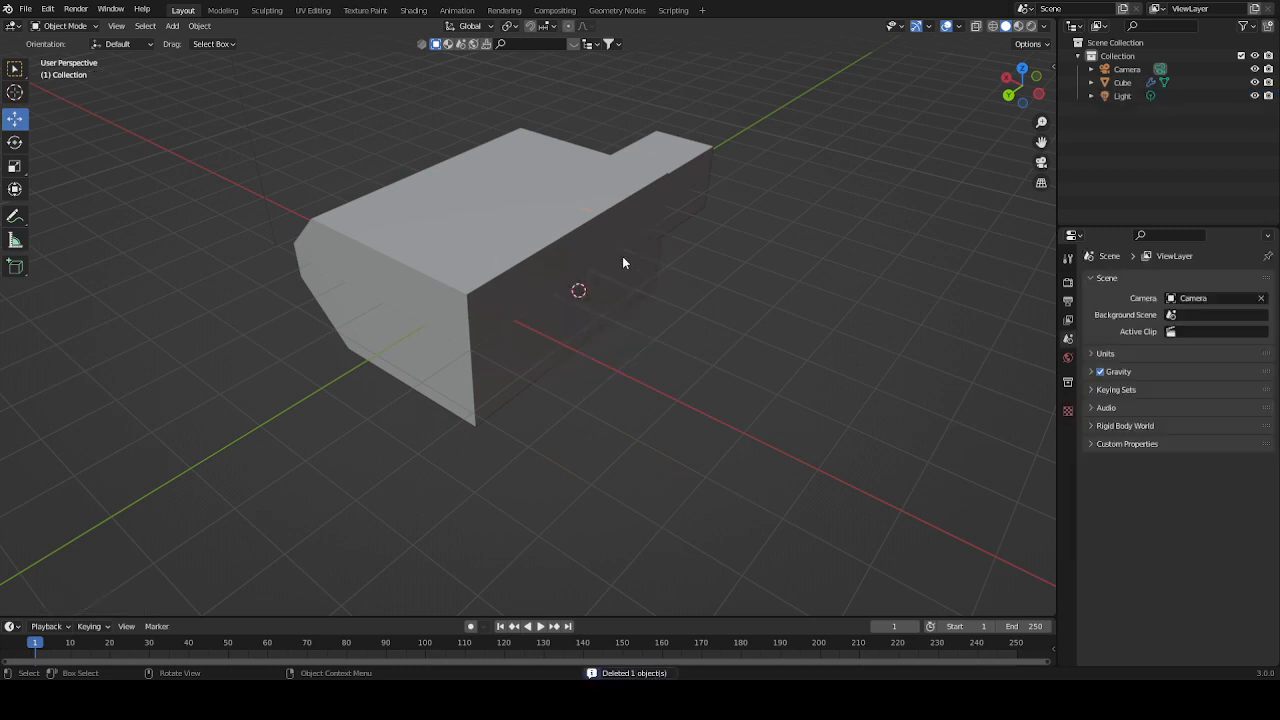
pyautogui.moveTo(622, 262); pyautogui.dragTo(550, 276, button='middle')
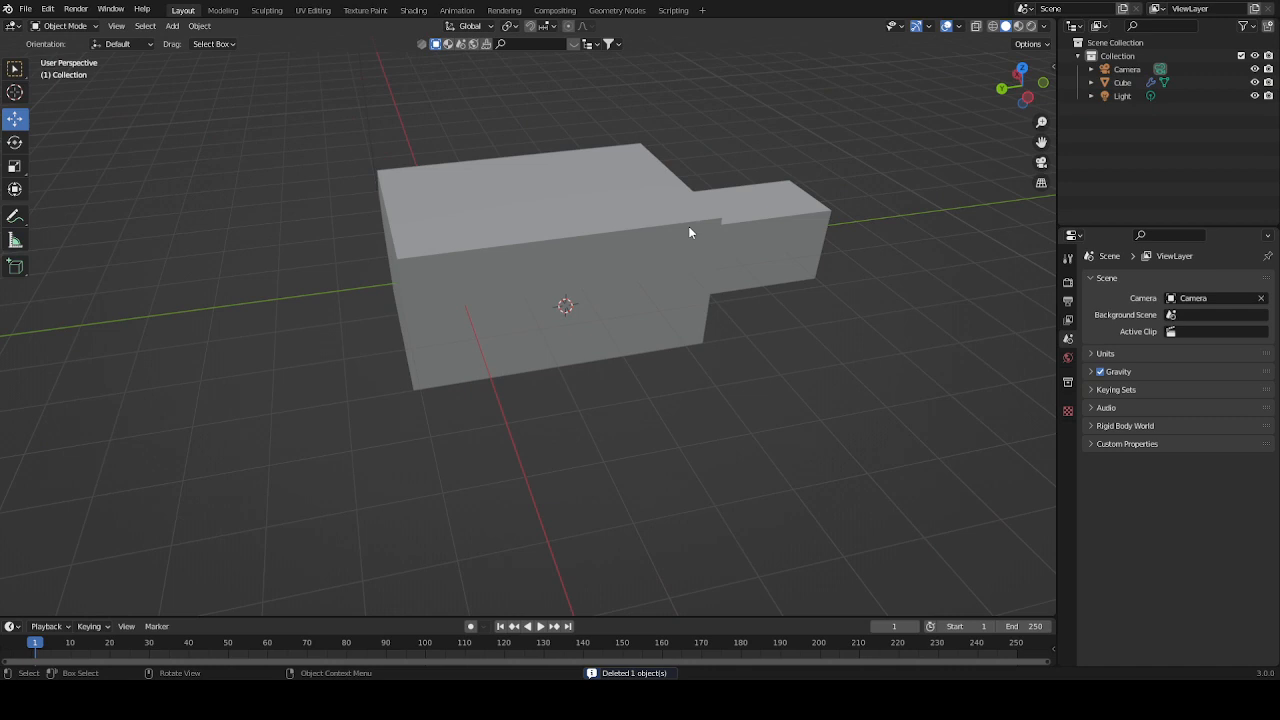
# - Set the body's origin to the 3D cursor at the centre of its inner side face
pyautogui.moveTo(583, 266); pyautogui.dragTo(504, 299, button='middle')
pyautogui.click(534, 277)
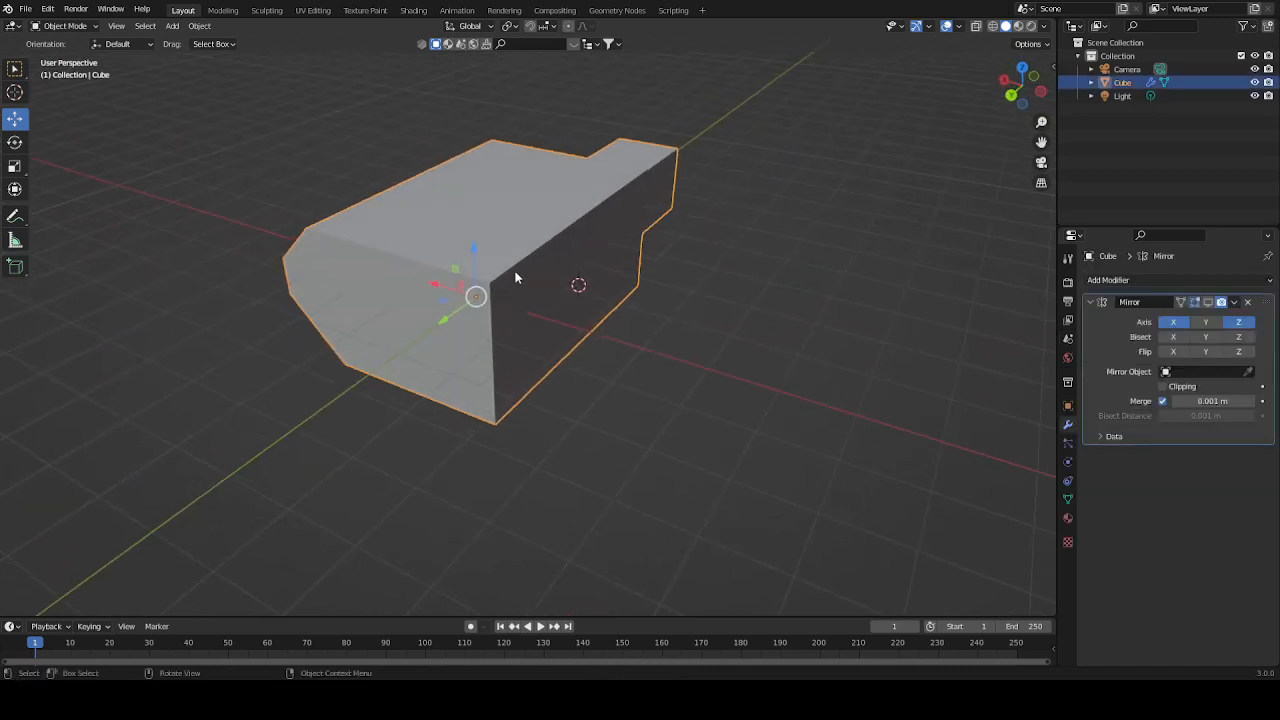
pyautogui.rightClick(516, 277)
pyautogui.moveTo(518, 276)
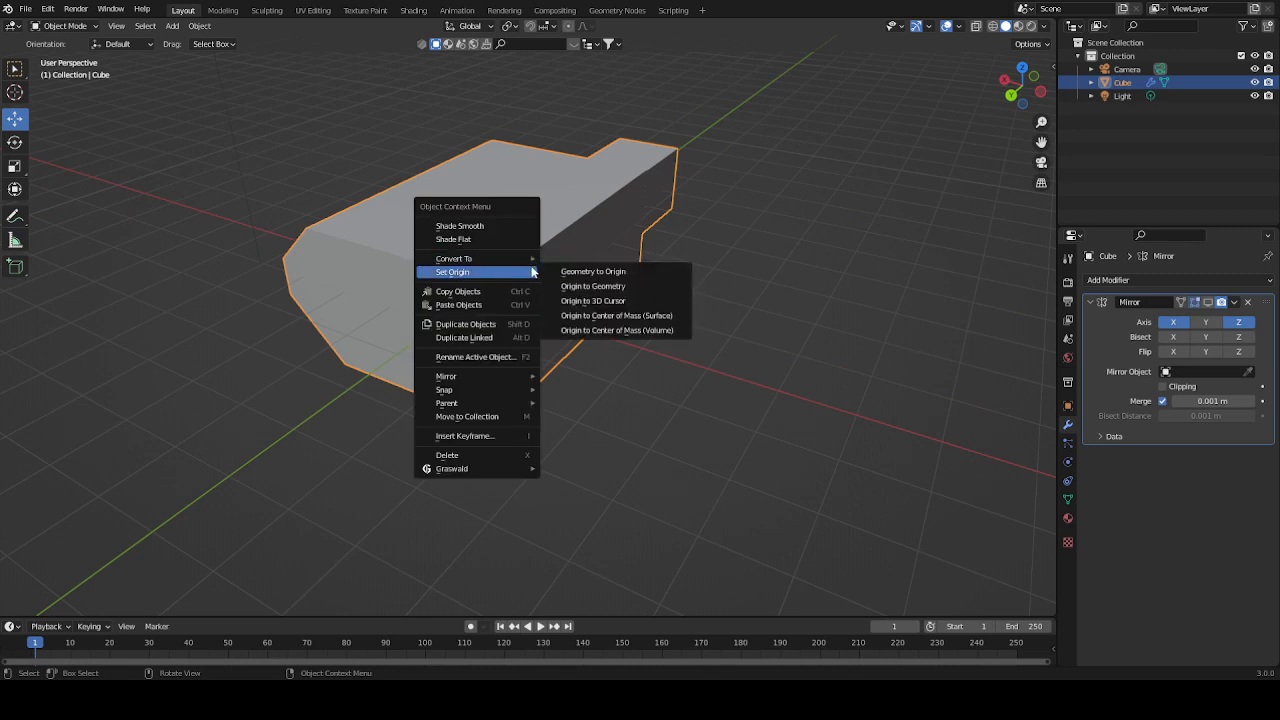
pyautogui.click(614, 301)
pyautogui.moveTo(659, 275); pyautogui.dragTo(654, 232, button='middle')
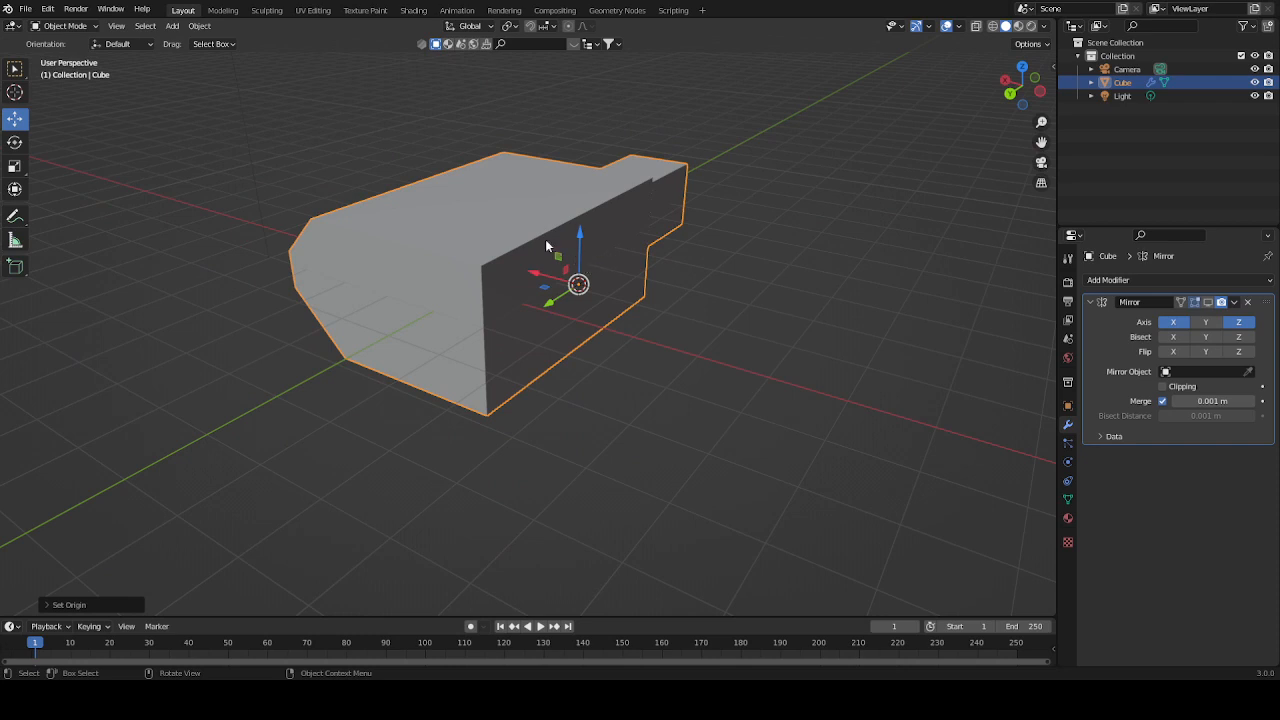
# - Add an empty at the 3D cursor and delete it
pyautogui.moveTo(583, 286); pyautogui.dragTo(690, 260, button='middle')
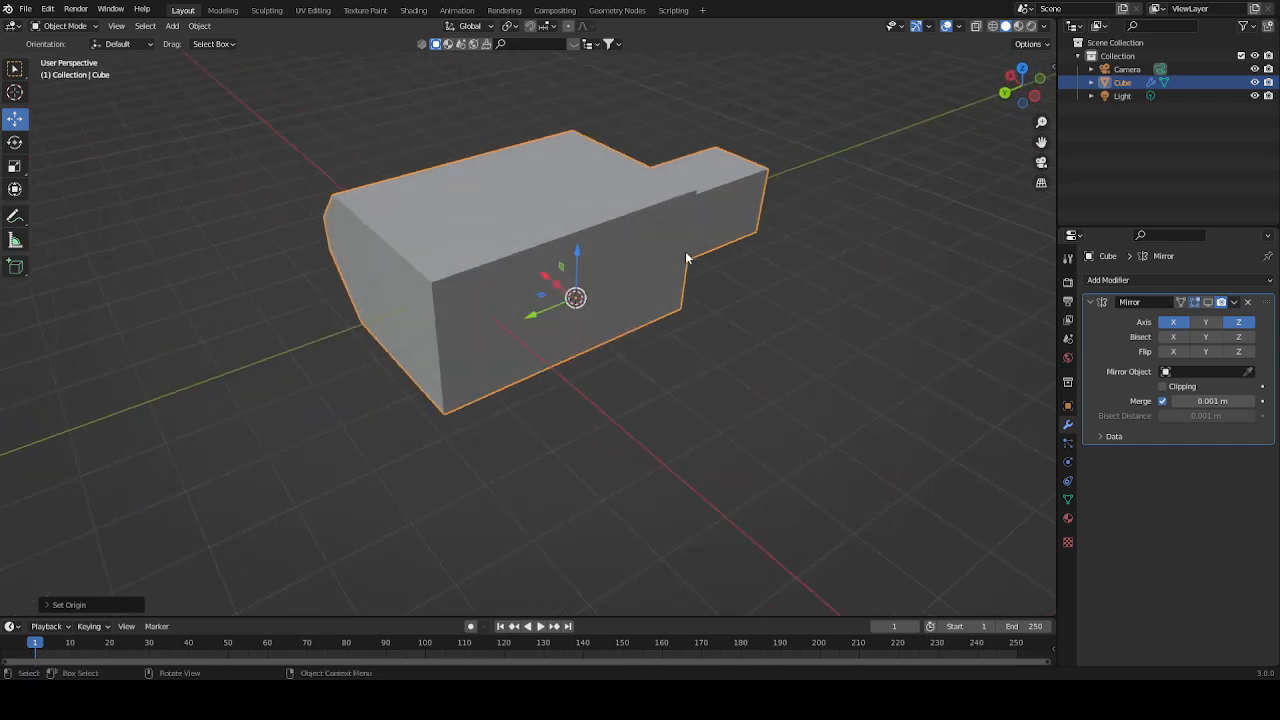
pyautogui.moveTo(870, 250); pyautogui.dragTo(503, 250, button='middle')
pyautogui.hotkey('shift', 'a')
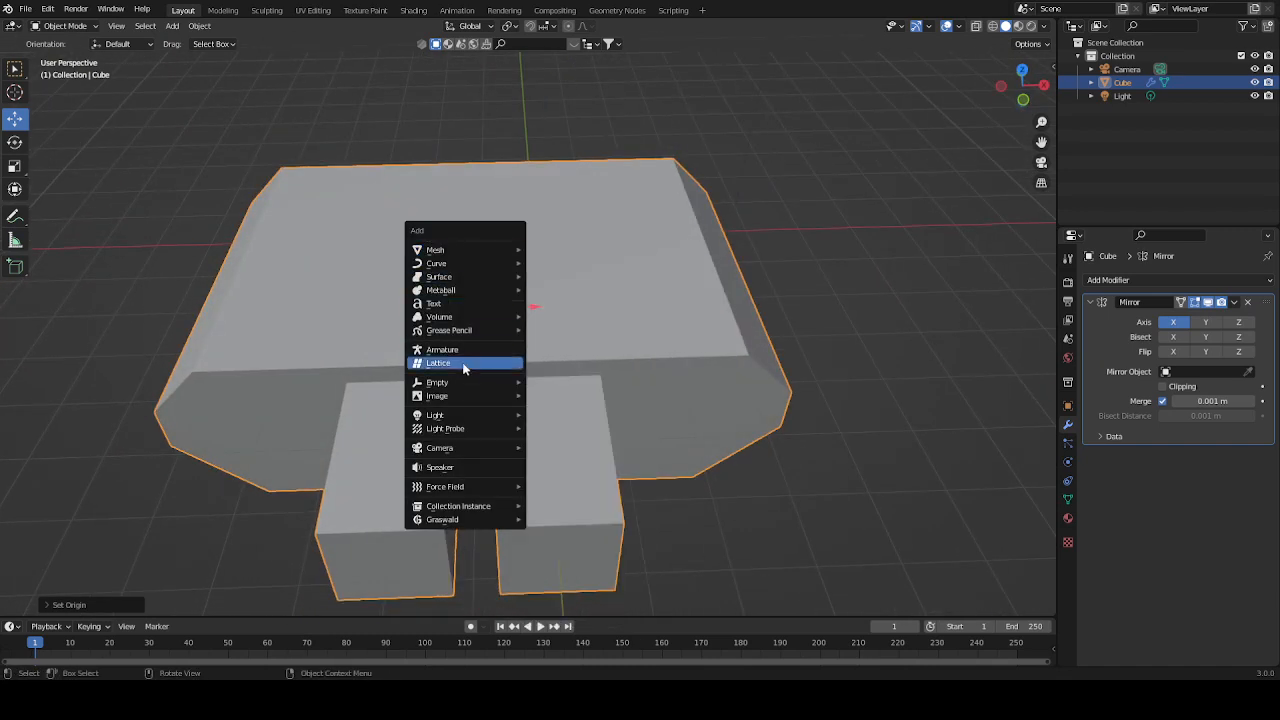
pyautogui.moveTo(488, 390)
pyautogui.click(558, 396)
pyautogui.moveTo(563, 385); pyautogui.dragTo(660, 303, button='middle')
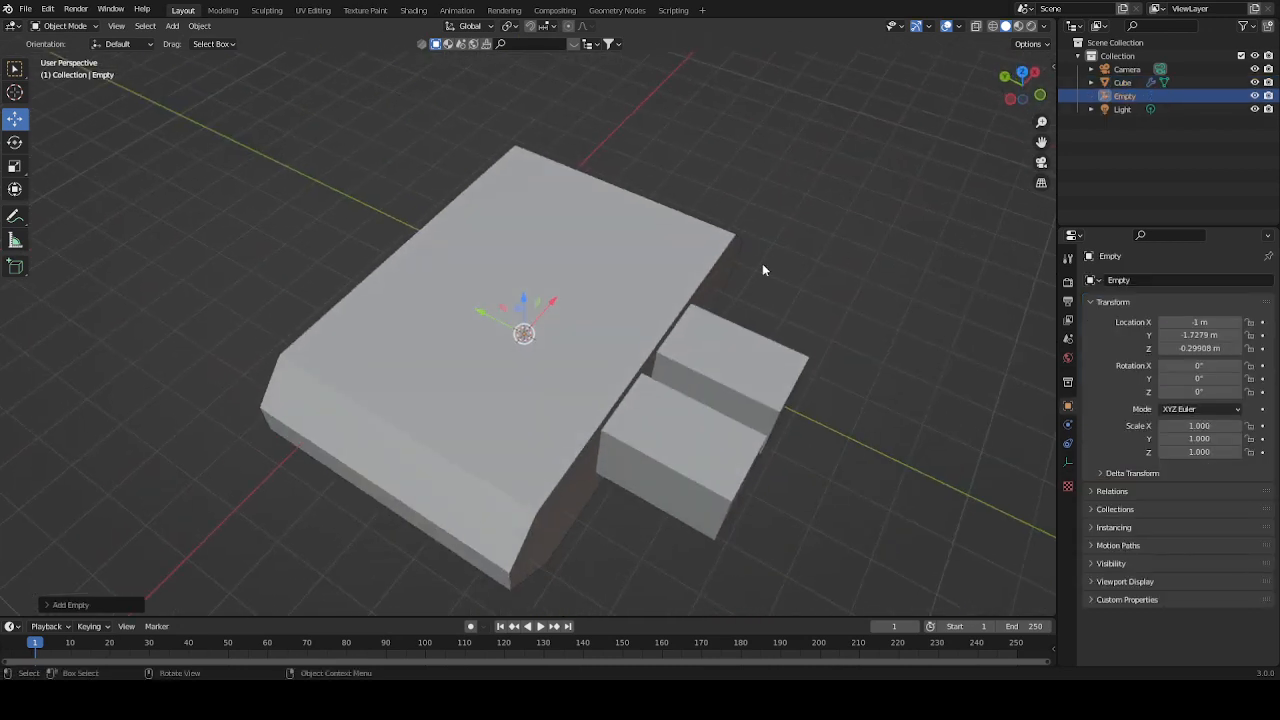
pyautogui.press('Delete')
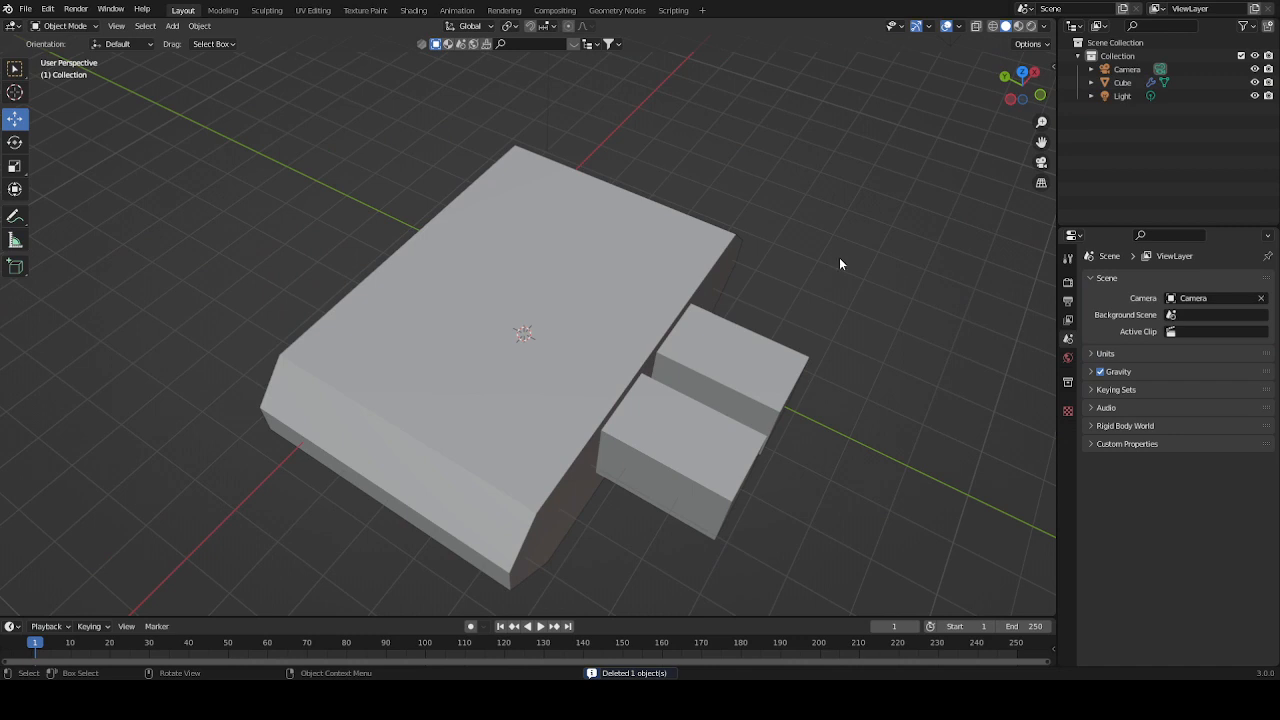
# - Try Z-axis mirroring on the body and turn it off again
pyautogui.click(575, 301)
pyautogui.moveTo(740, 285); pyautogui.dragTo(769, 234, button='middle')
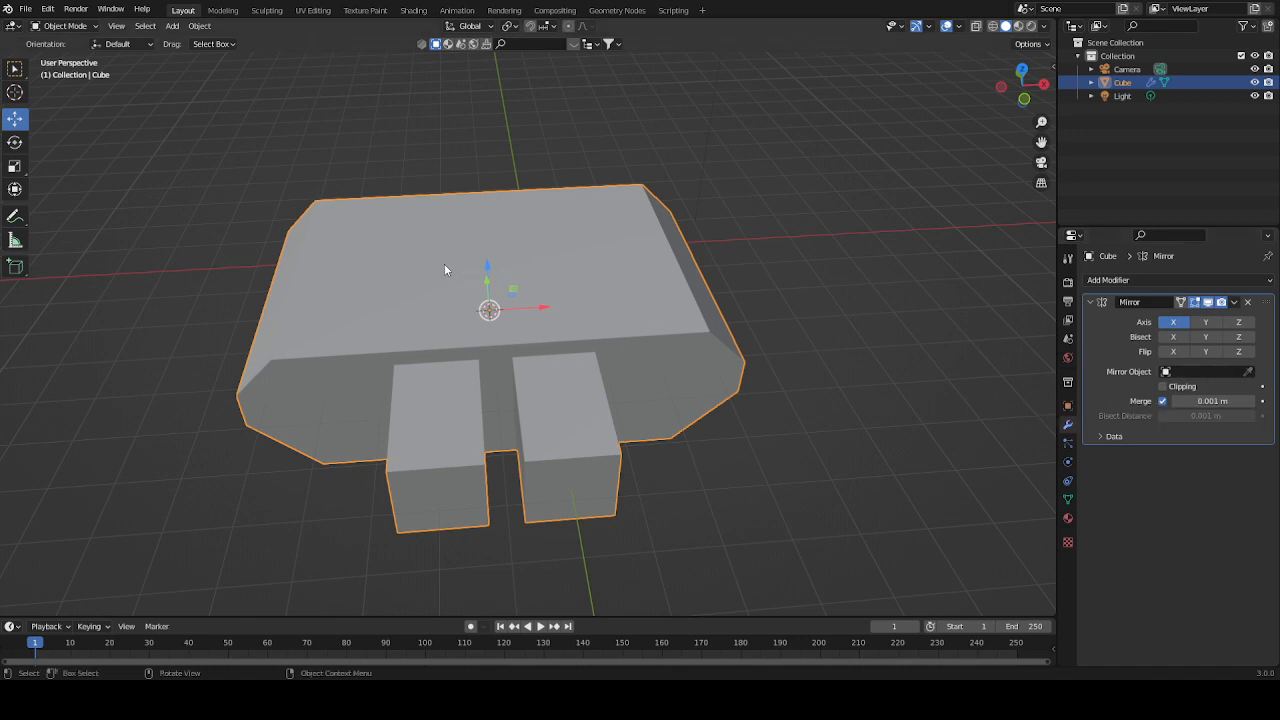
pyautogui.moveTo(532, 225); pyautogui.dragTo(760, 260, button='middle')
pyautogui.click(1238, 321)
pyautogui.click(1249, 323)
# - In Edit Mode, select the bottom edge along the mirror seam and snap the 3D cursor to it
pyautogui.moveTo(1011, 335); pyautogui.dragTo(469, 294, button='middle')
pyautogui.press('Tab')
pyautogui.click(503, 305)
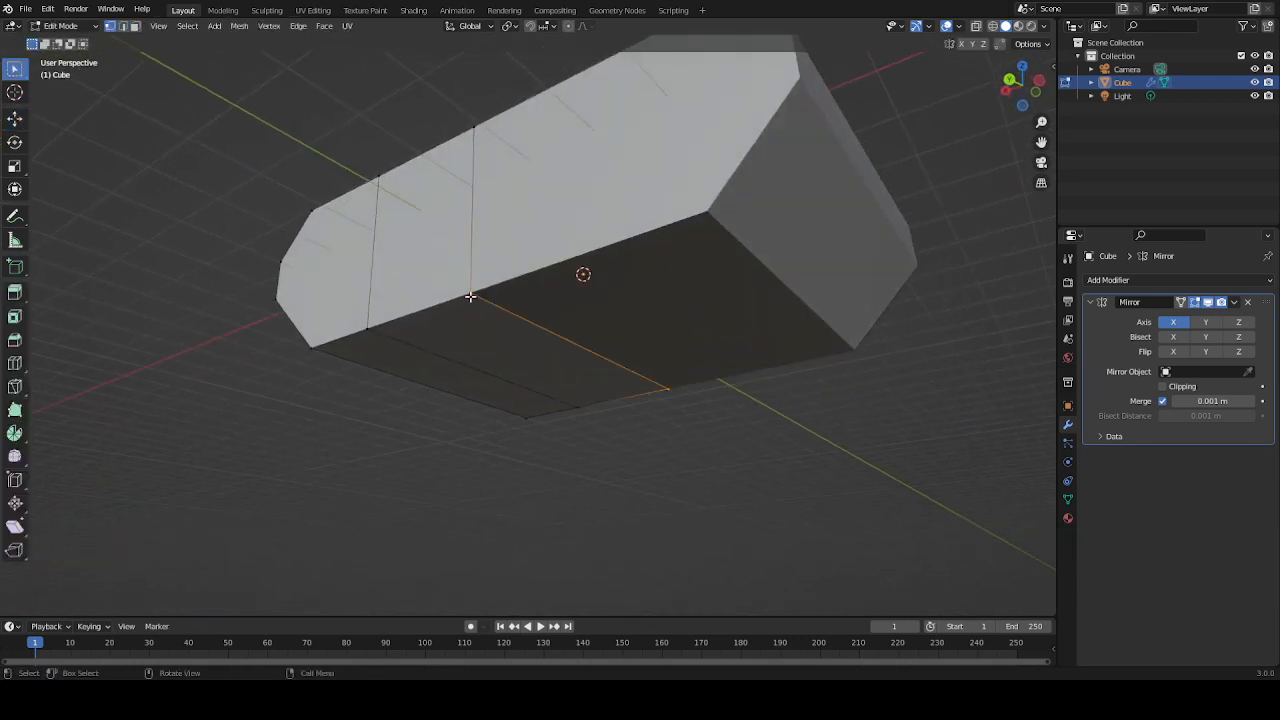
pyautogui.moveTo(584, 347); pyautogui.dragTo(566, 324, button='middle')
pyautogui.click(566, 324)
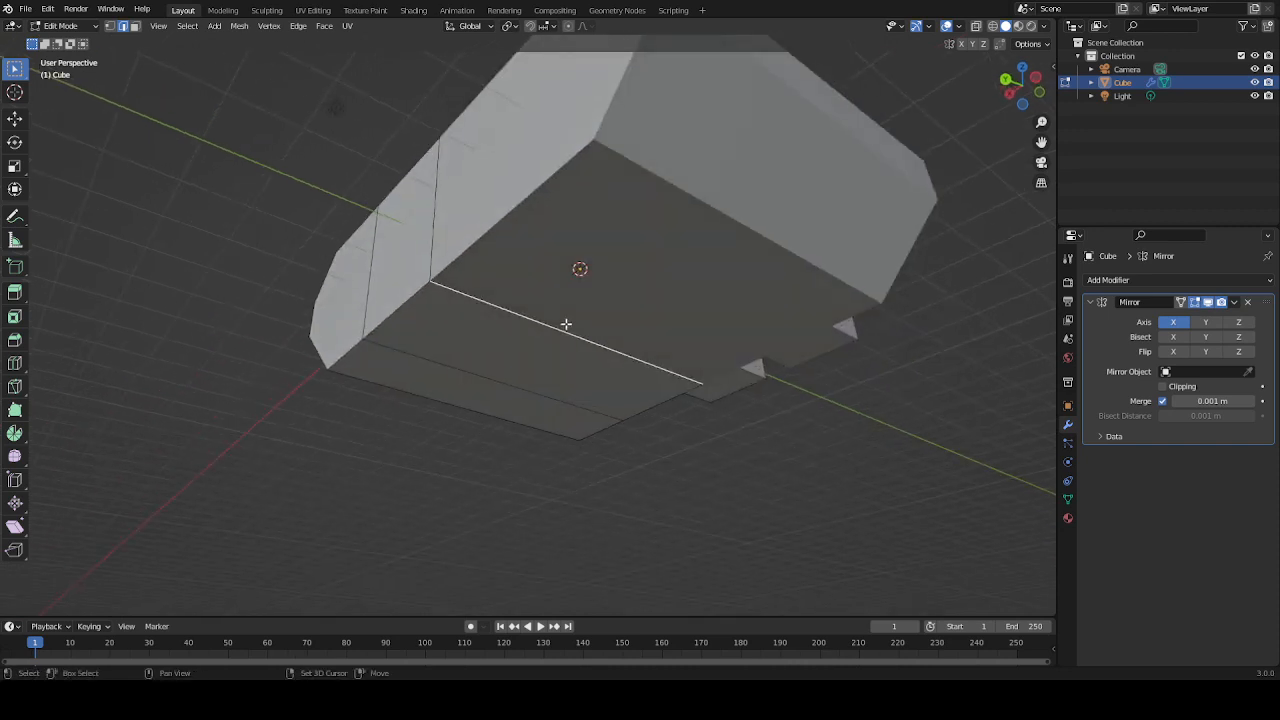
pyautogui.hotkey('shift', 's')
pyautogui.click(571, 400)
pyautogui.moveTo(571, 400); pyautogui.dragTo(600, 430, button='middle')
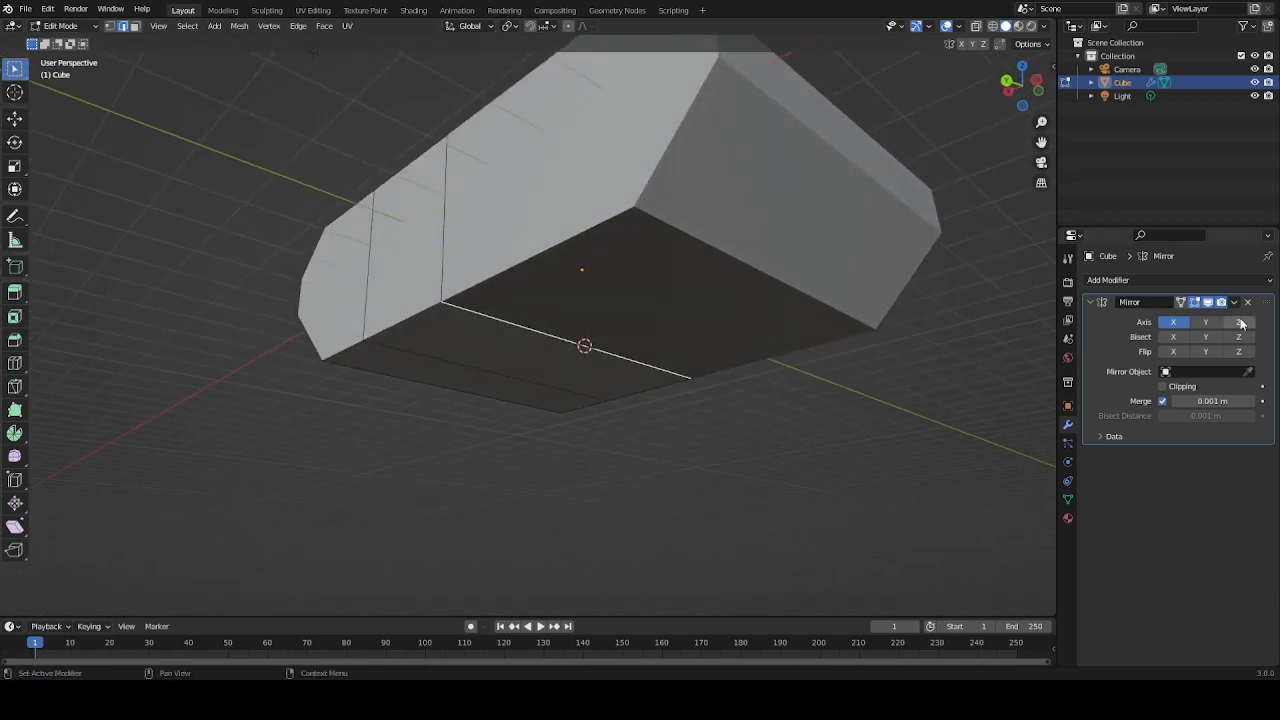
# - Return to Object Mode and set the body's origin to the 3D cursor on the bottom seam edge
pyautogui.press('Tab')
pyautogui.rightClick(478, 326)
pyautogui.moveTo(470, 314)
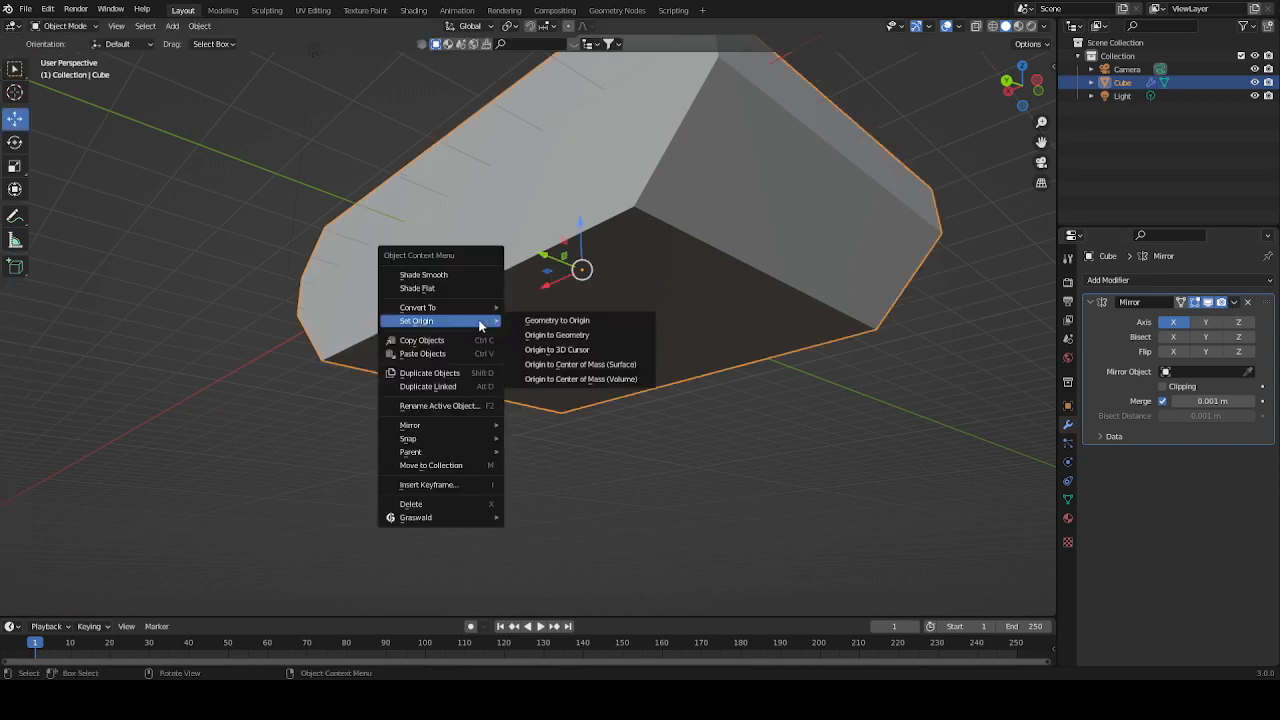
pyautogui.click(601, 348)
# - Enable Z-axis mirroring about the bottom seam edge and inspect the mirrored body from several sides
pyautogui.moveTo(640, 308); pyautogui.dragTo(648, 332, button='middle')
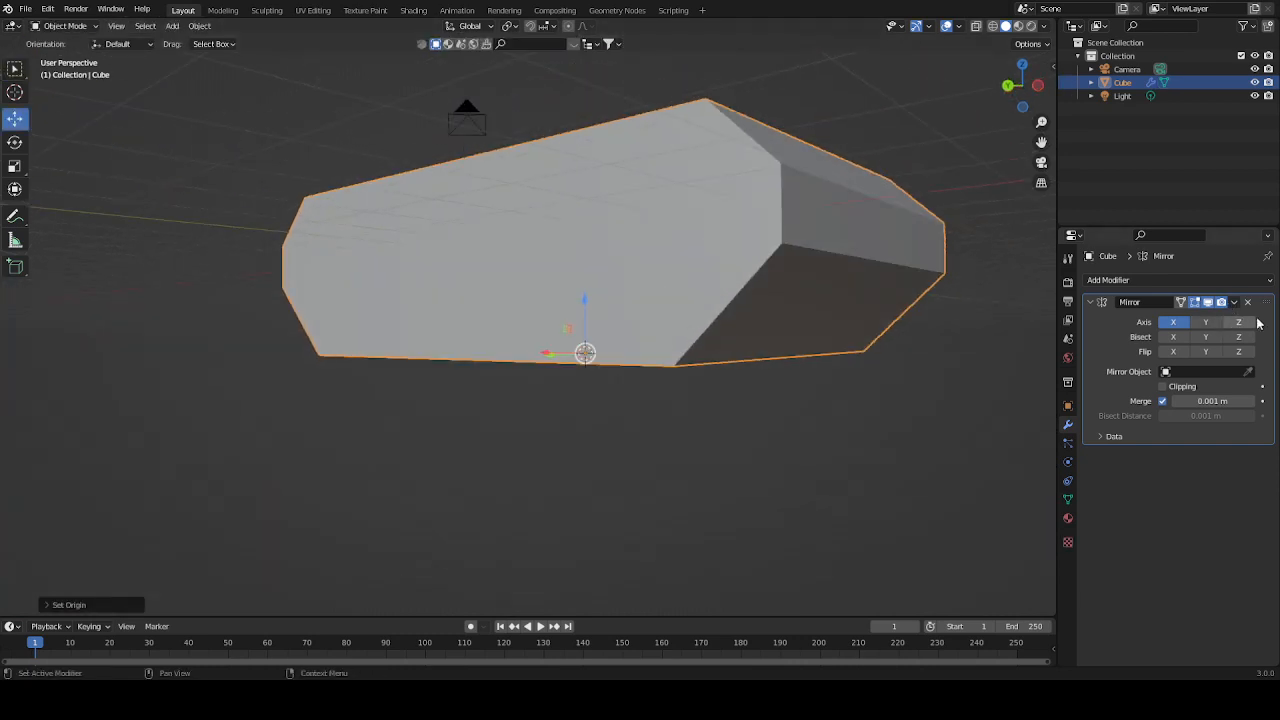
pyautogui.click(1241, 323)
pyautogui.moveTo(845, 365); pyautogui.dragTo(643, 385, button='middle')
pyautogui.scroll(-4, 643, 385)
pyautogui.click(735, 310)
pyautogui.moveTo(698, 260); pyautogui.dragTo(512, 297, button='middle')
pyautogui.click(591, 301)
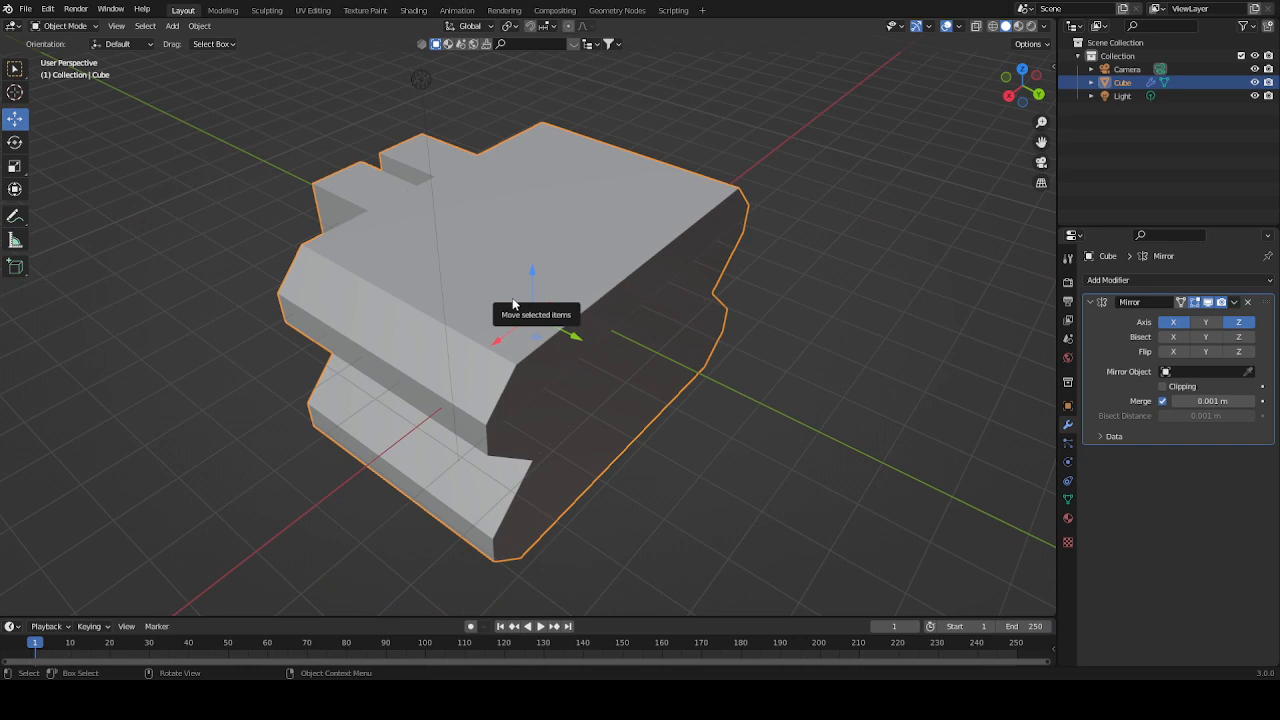
pyautogui.moveTo(351, 337); pyautogui.dragTo(517, 349, button='middle')
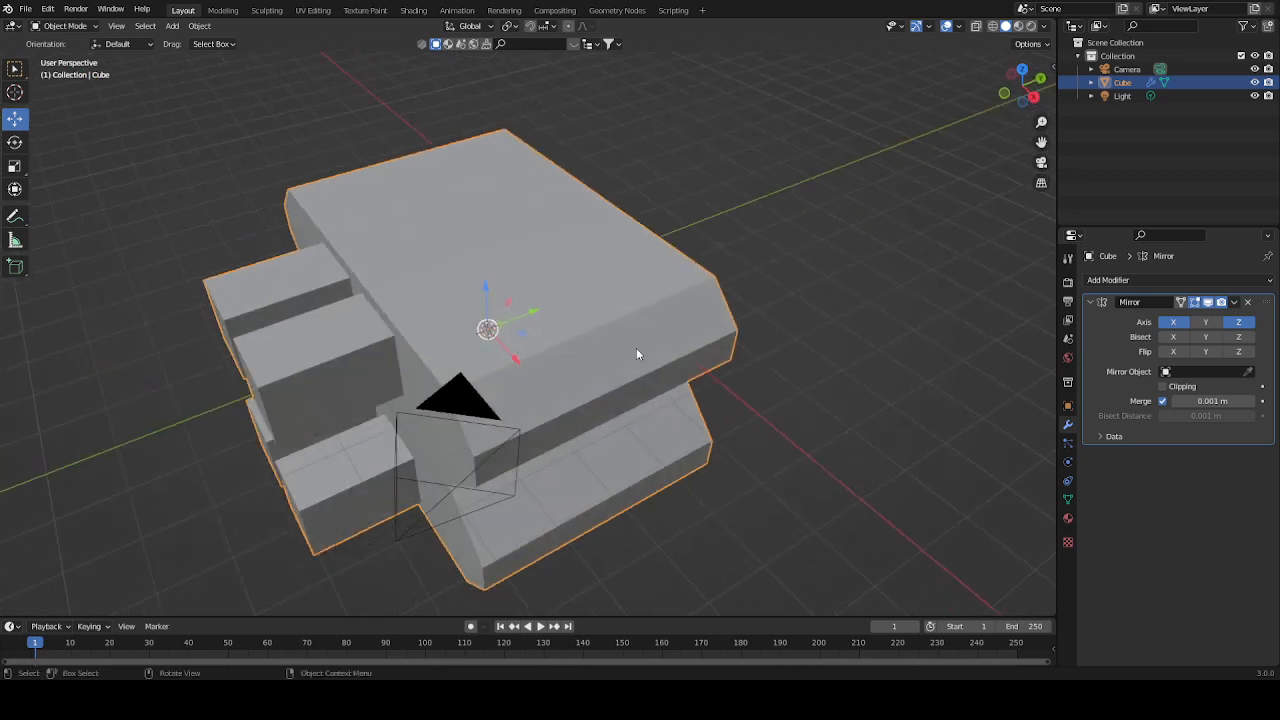
pyautogui.moveTo(815, 367); pyautogui.dragTo(497, 219, button='middle')
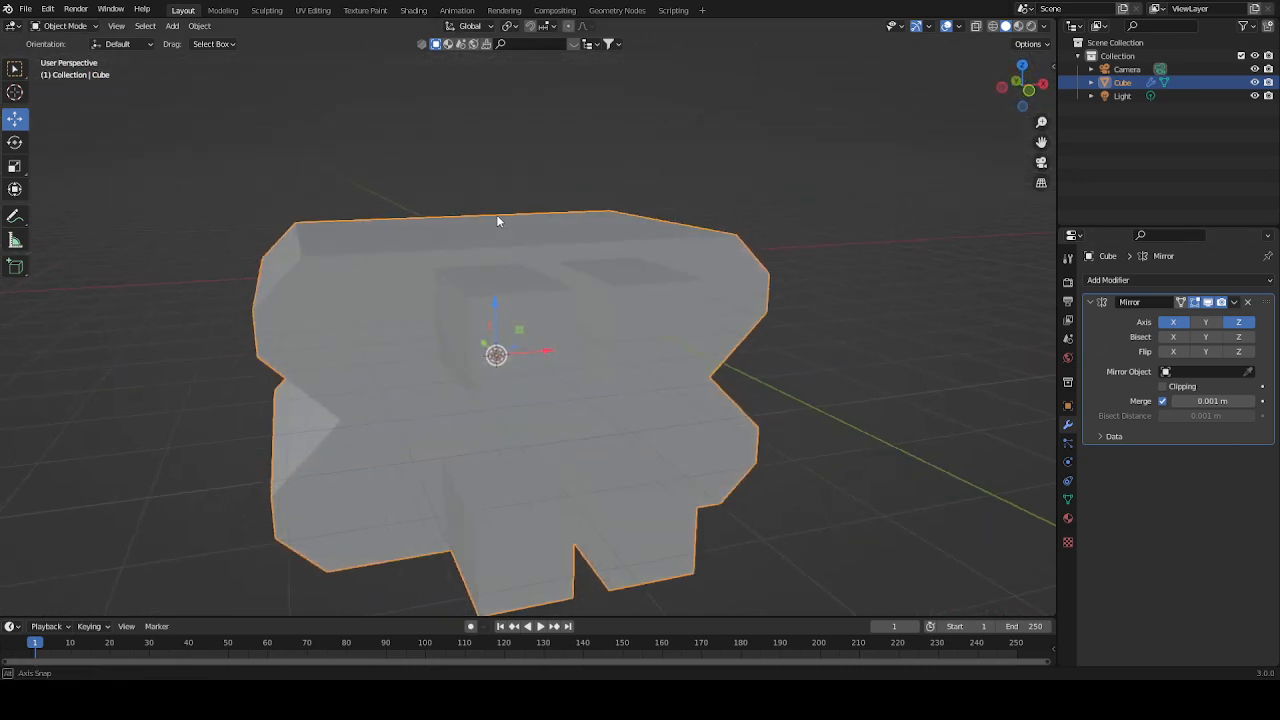
pyautogui.moveTo(498, 215); pyautogui.dragTo(651, 397, button='middle')
pyautogui.press('Tab')
pyautogui.click(556, 335)
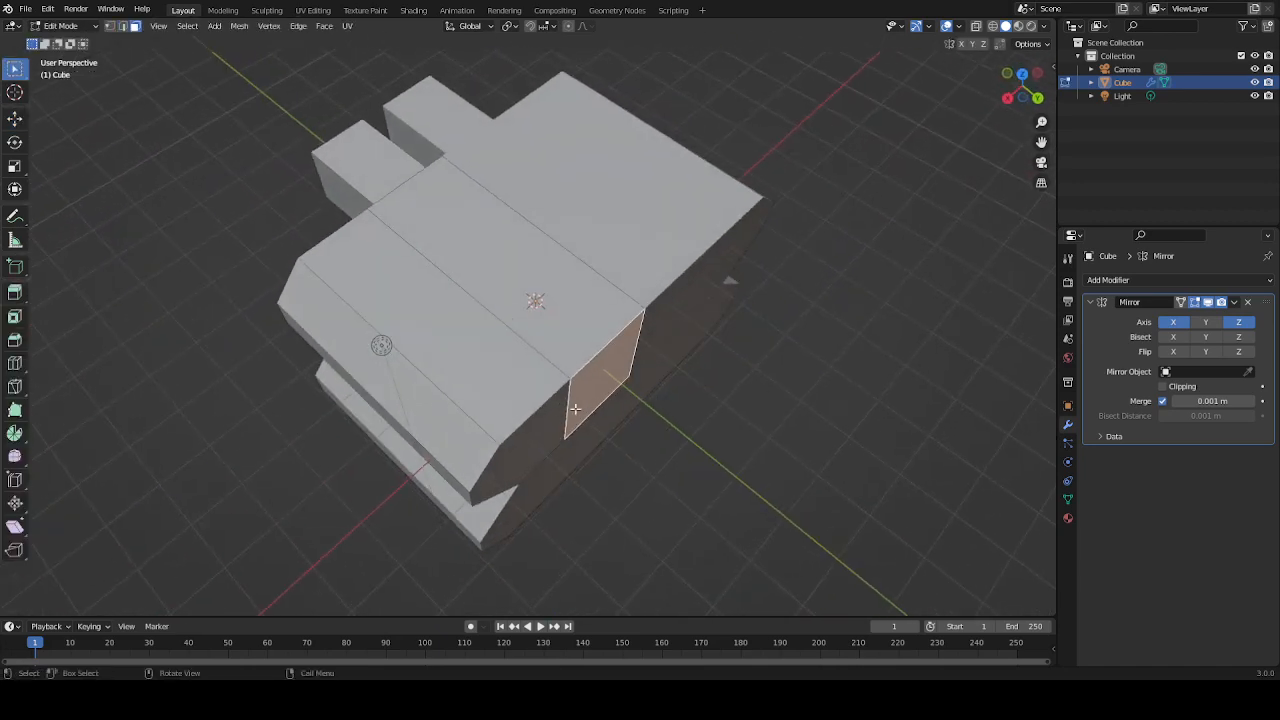
pyautogui.moveTo(585, 363)
pyautogui.mouseDown(button='middle')
pyautogui.moveTo(641, 394)
pyautogui.moveTo(625, 360)
pyautogui.moveTo(590, 361)
pyautogui.mouseUp(button='middle')
pyautogui.press('Tab')
pyautogui.press('Tab')
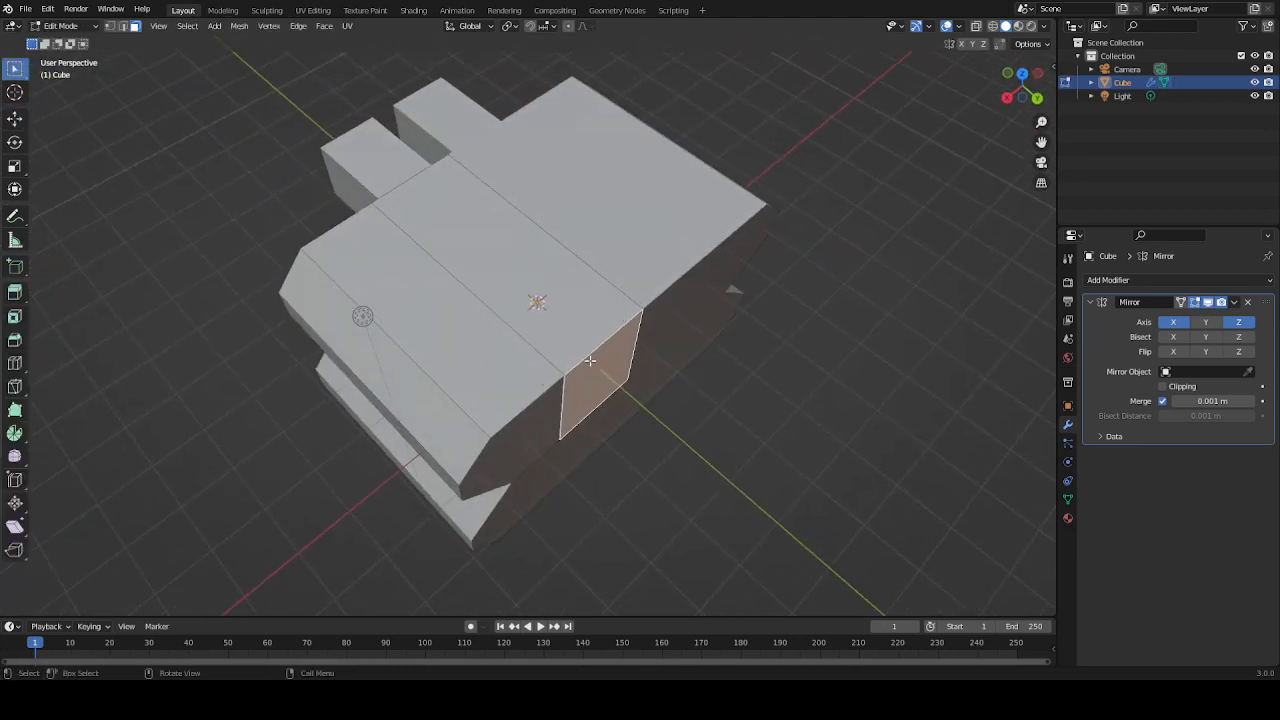
pyautogui.hotkey('shift', 's')
# - Return to Object Mode, delete the mirrored body and add a new cube mesh
pyautogui.press('Tab')
pyautogui.press('Delete')
pyautogui.hotkey('shift', 'a')
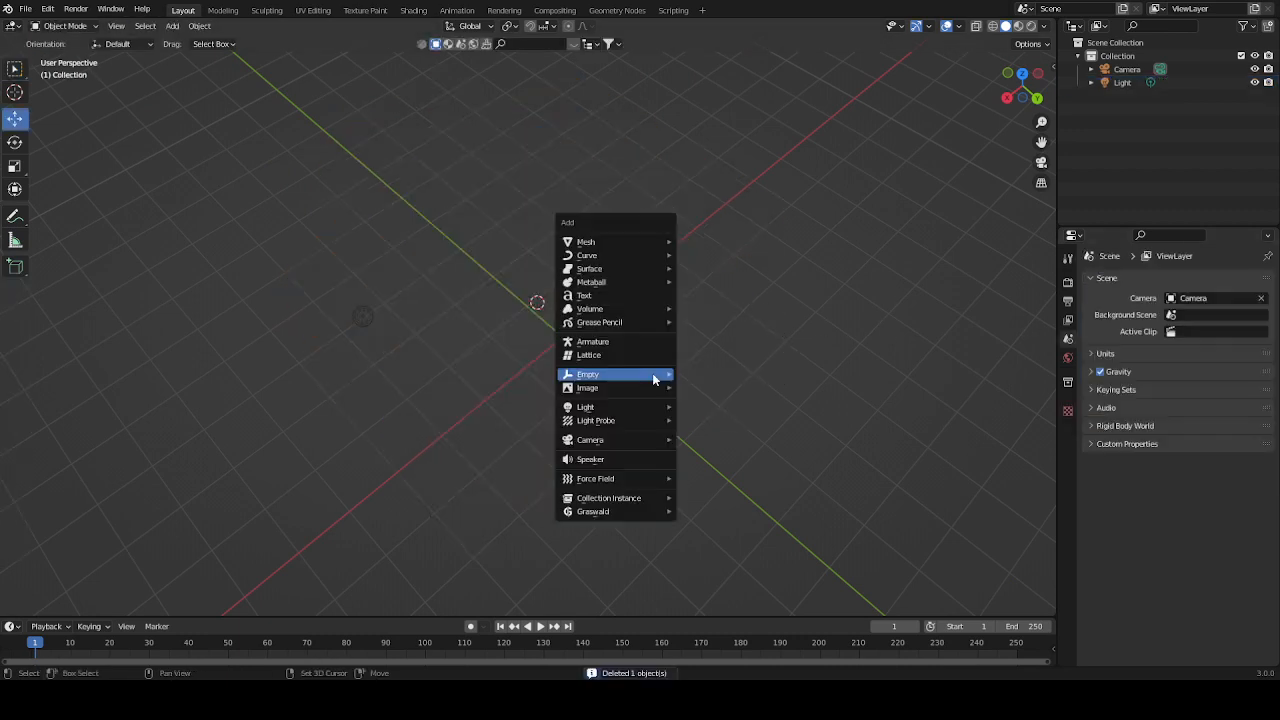
pyautogui.moveTo(650, 242)
pyautogui.click(726, 258)
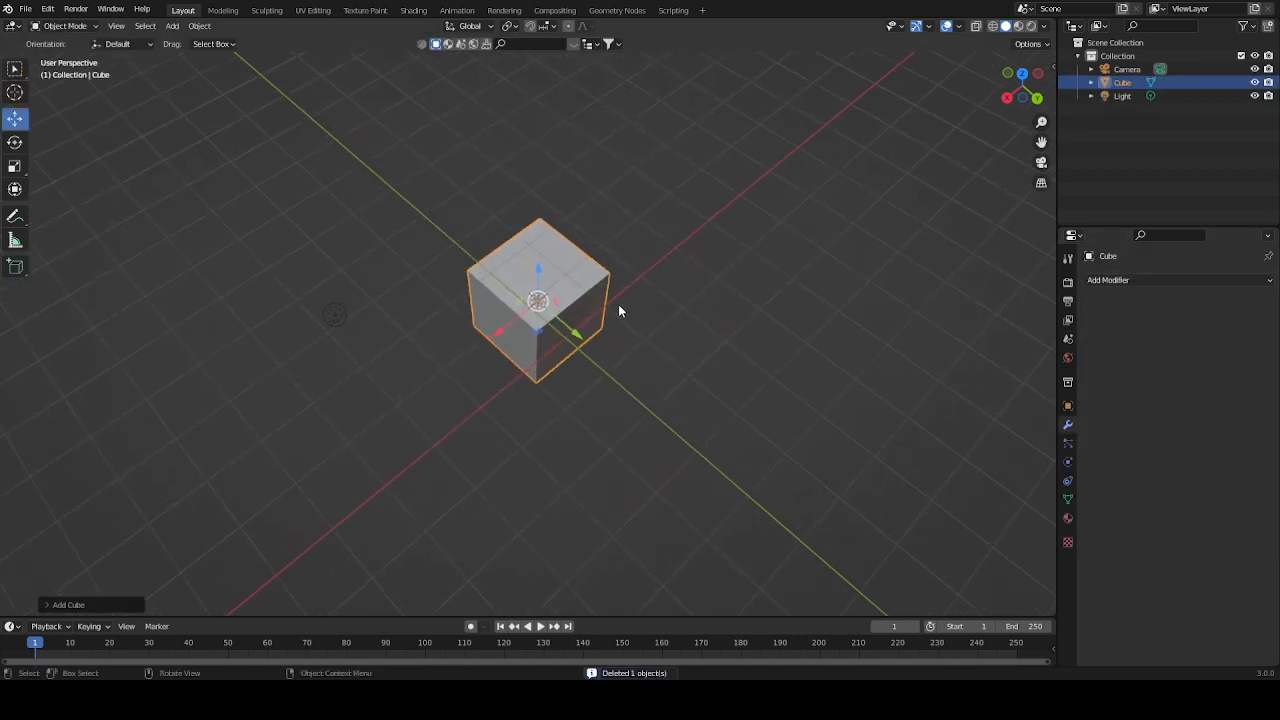
# - In Edit Mode, select the new cube's side face facing the positive Y direction and snap the 3D cursor to it
pyautogui.press('Tab')
pyautogui.click(580, 317)
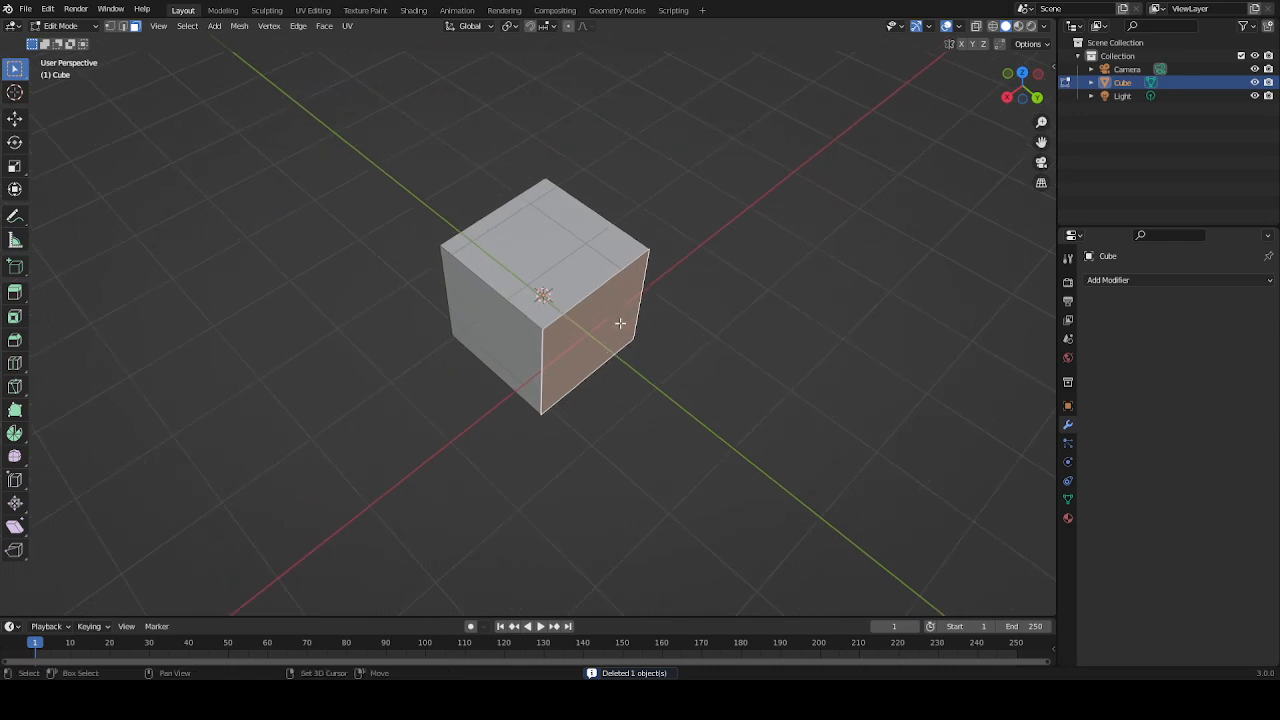
pyautogui.hotkey('shift', 's')
pyautogui.click(612, 399)
# - Return to Object Mode and set the cube's origin to the 3D cursor on its side face
pyautogui.press('Tab')
pyautogui.moveTo(609, 331)
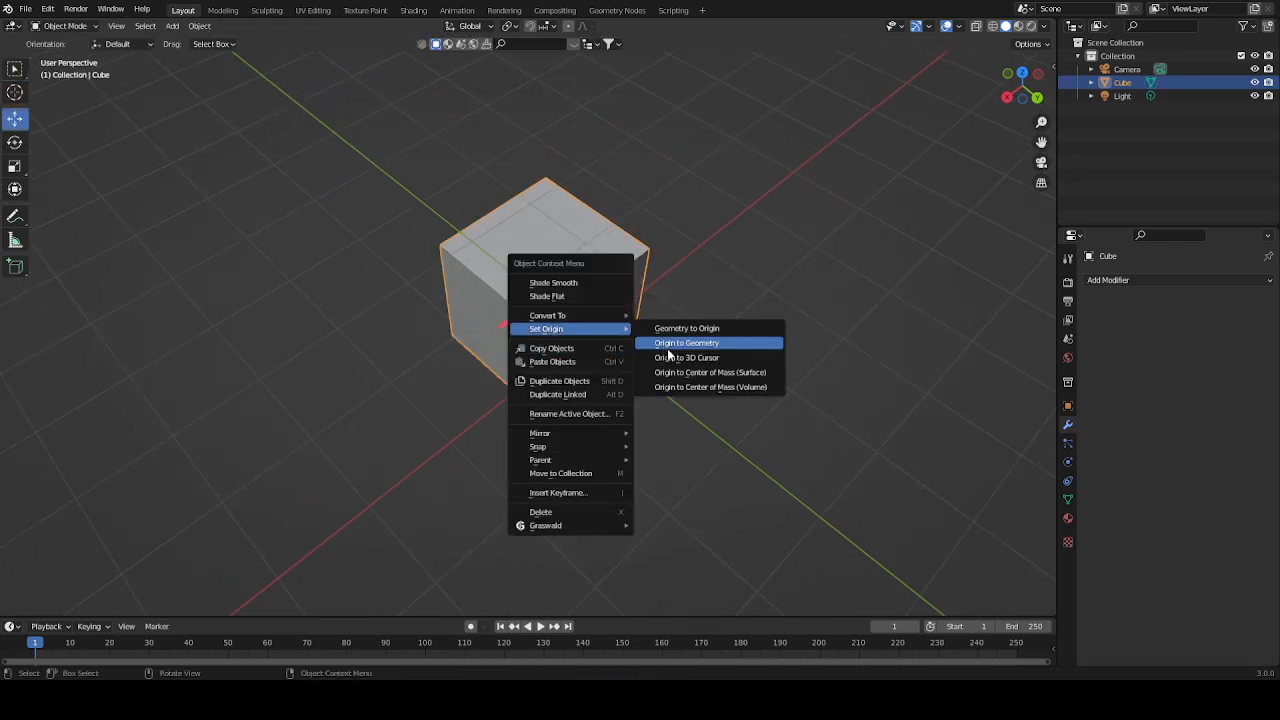
pyautogui.click(674, 359)
# - Try rotating the cube about its new side-face origin in top view
pyautogui.keyDown('alt'); pyautogui.moveTo(674, 357); pyautogui.dragTo(648, 449, button='middle'); pyautogui.keyUp('alt')
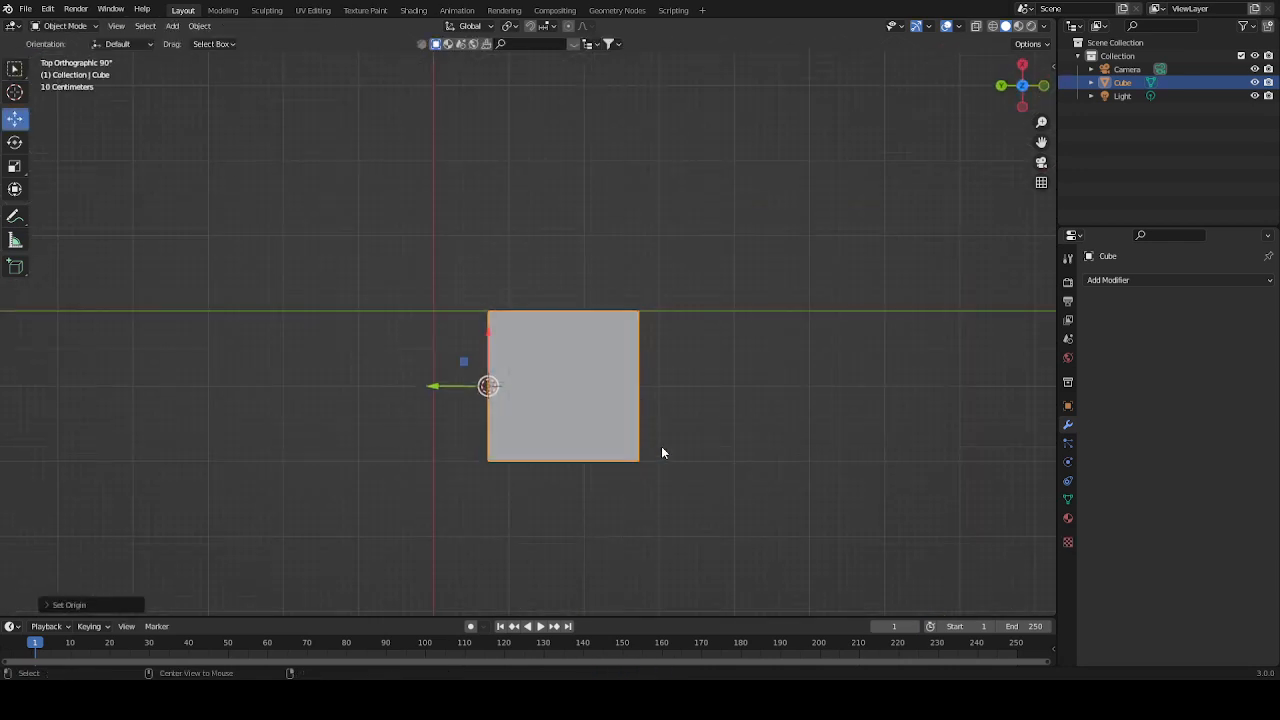
pyautogui.press('r')
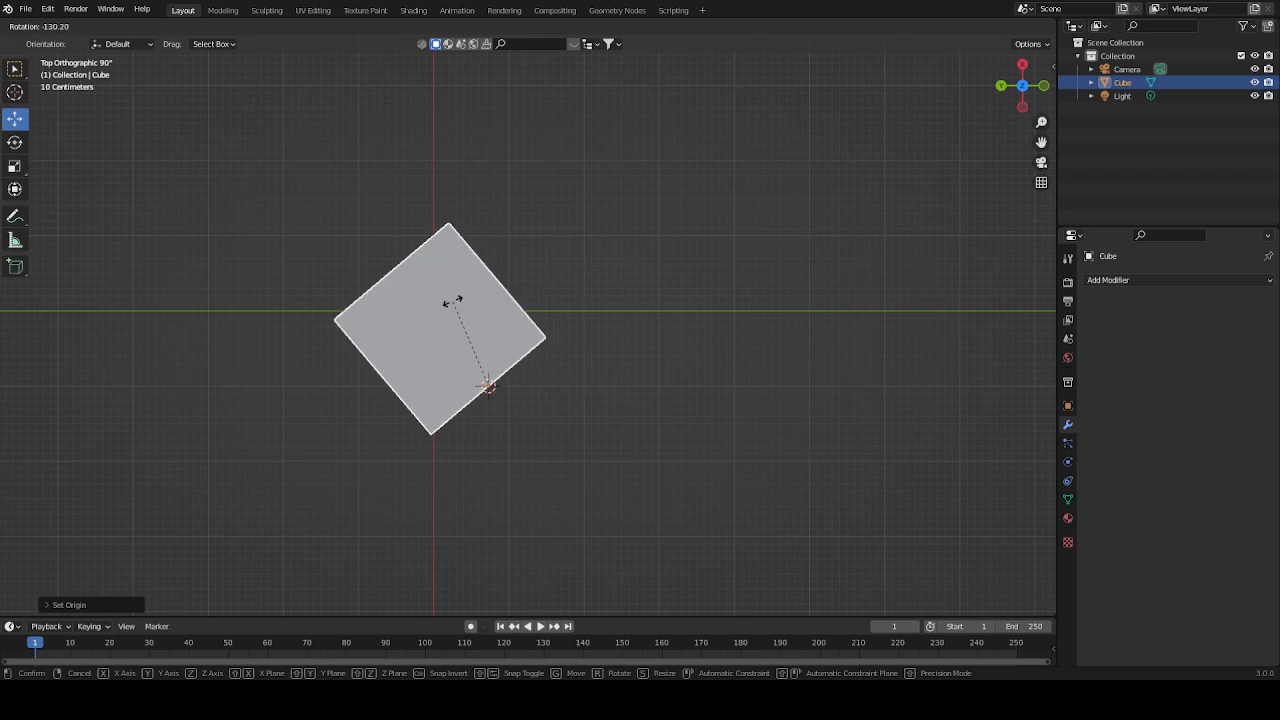
pyautogui.rightClick(449, 297)
# - Set the transform pivot point to 3D Cursor
pyautogui.moveTo(514, 383); pyautogui.dragTo(580, 180, button='middle')
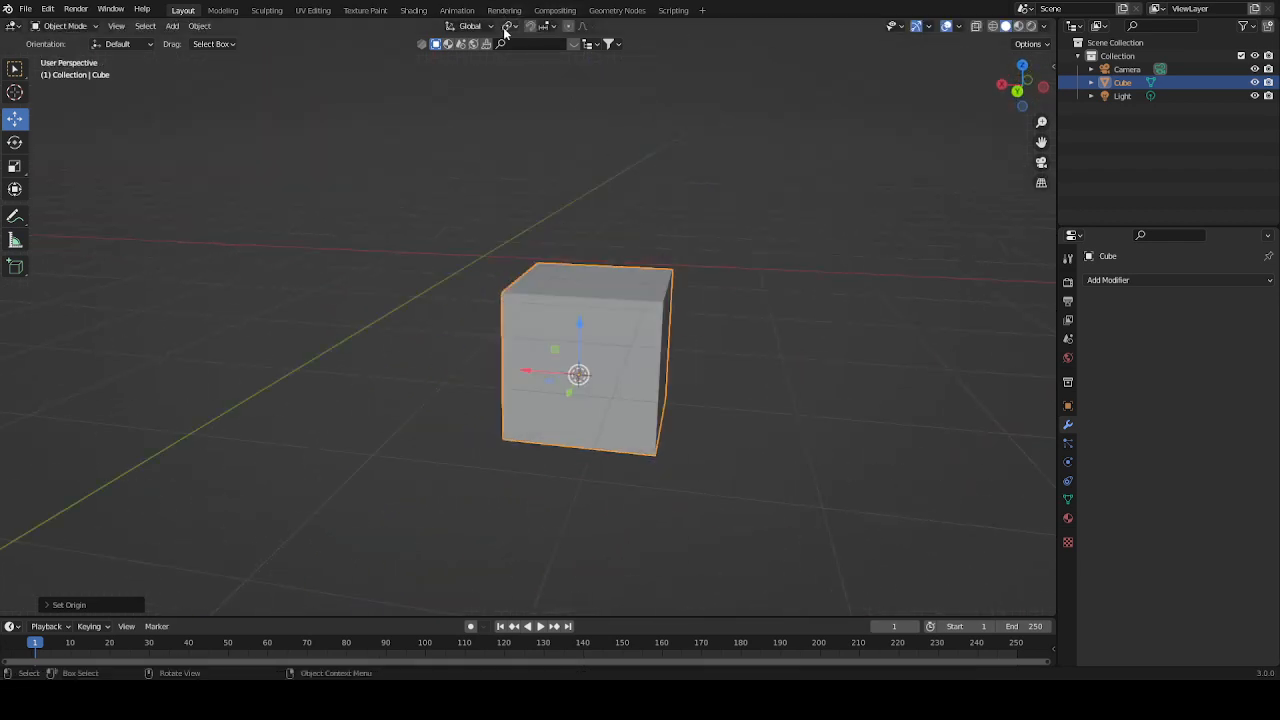
pyautogui.click(509, 25)
pyautogui.moveTo(794, 177); pyautogui.dragTo(600, 80, button='middle')
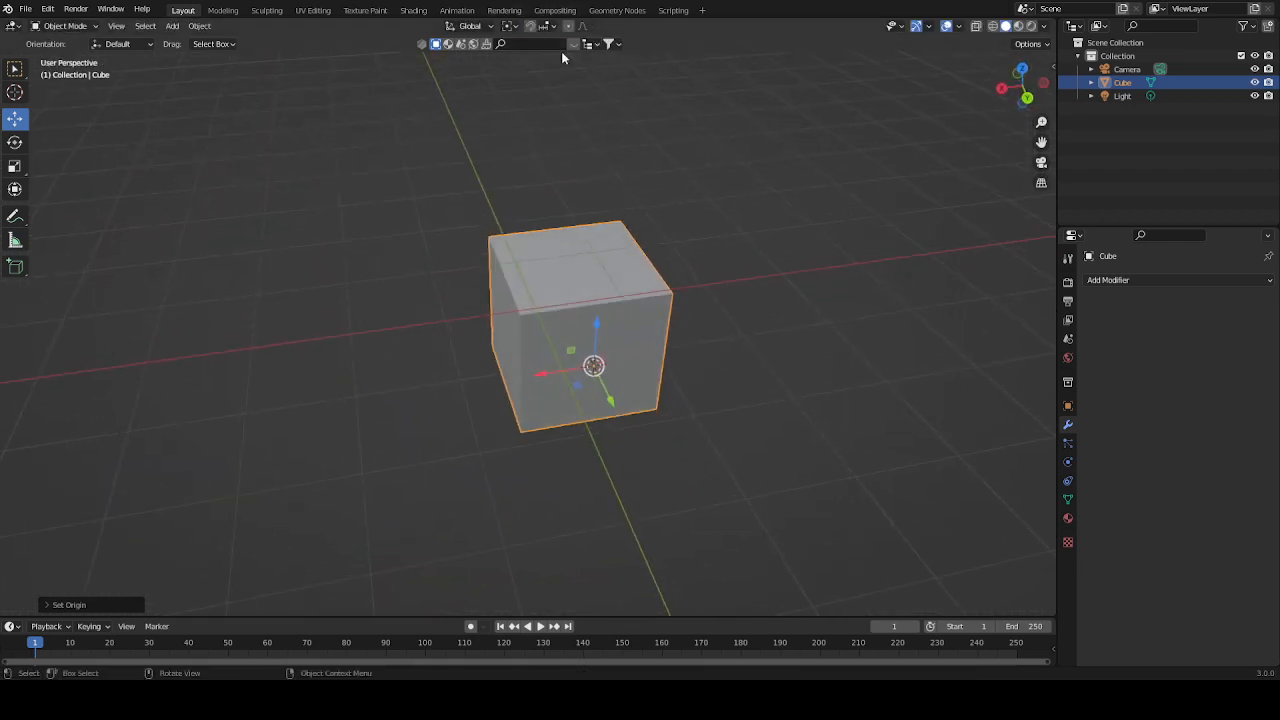
pyautogui.click(509, 25)
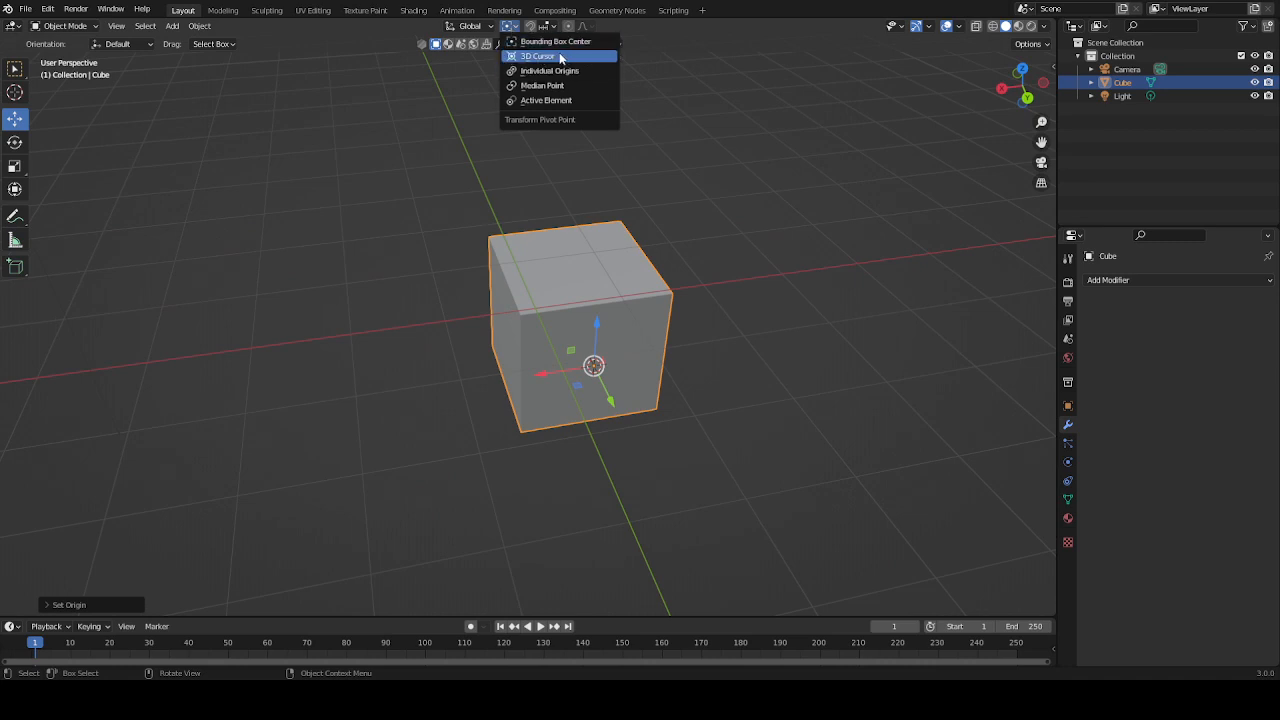
pyautogui.click(566, 53)
pyautogui.click(513, 27)
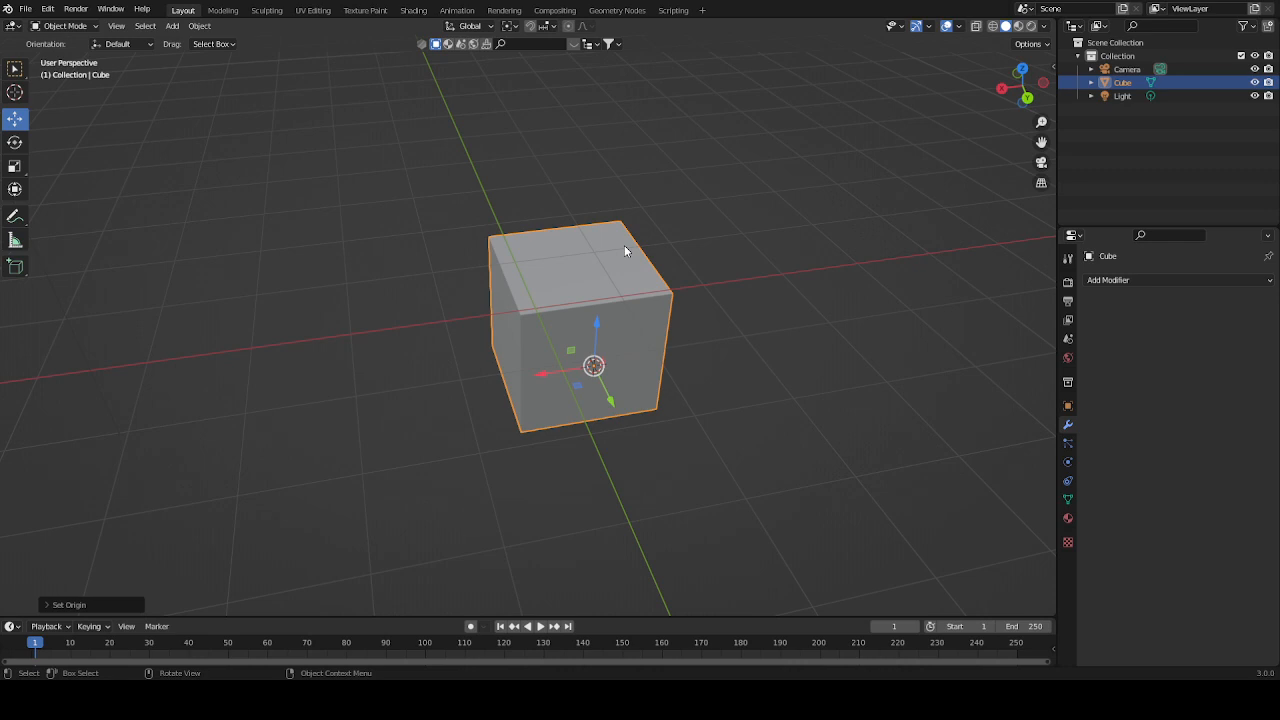
pyautogui.moveTo(604, 256); pyautogui.dragTo(590, 295, button='middle')
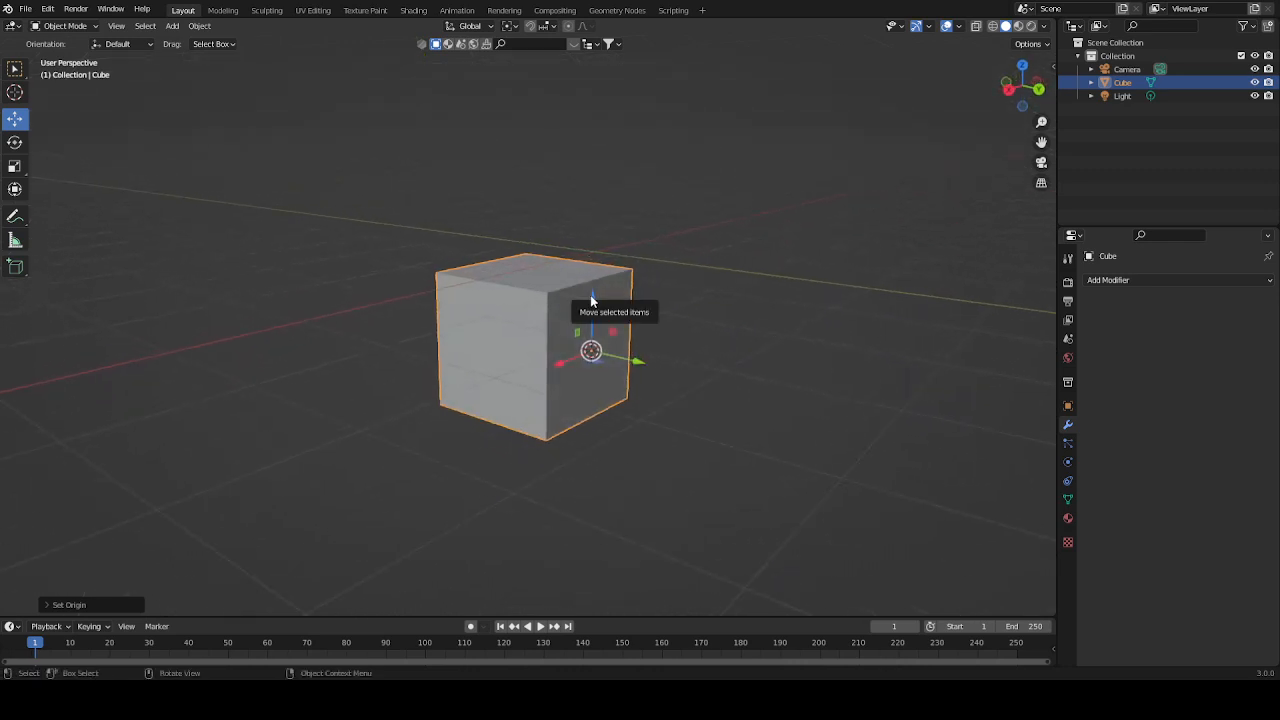